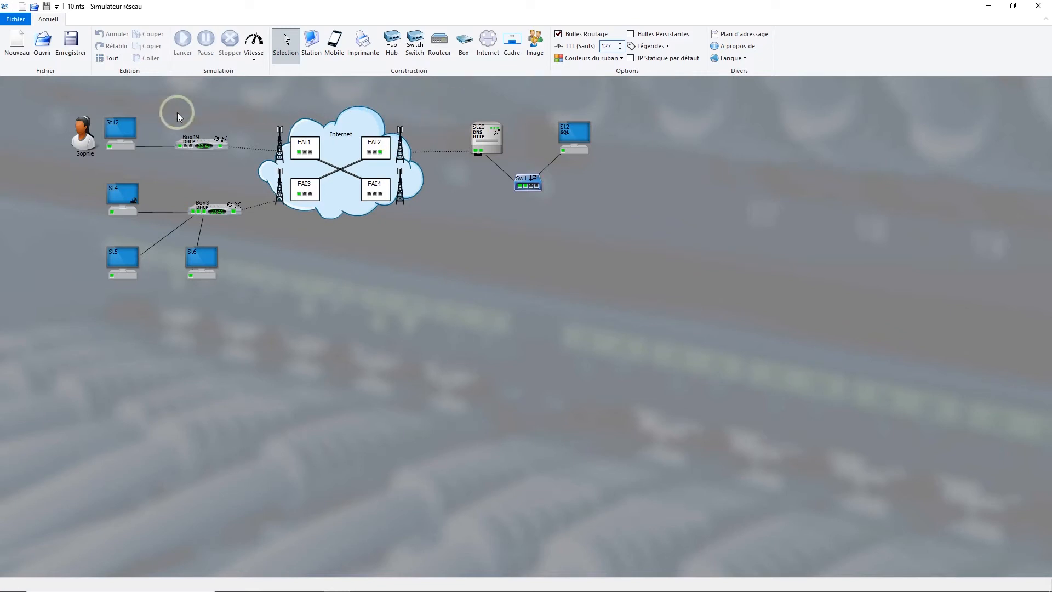
# Step: Load serveur.fr in the web browser of station St12 and resume the paused simulation
pyautogui.rightClick(117, 127)
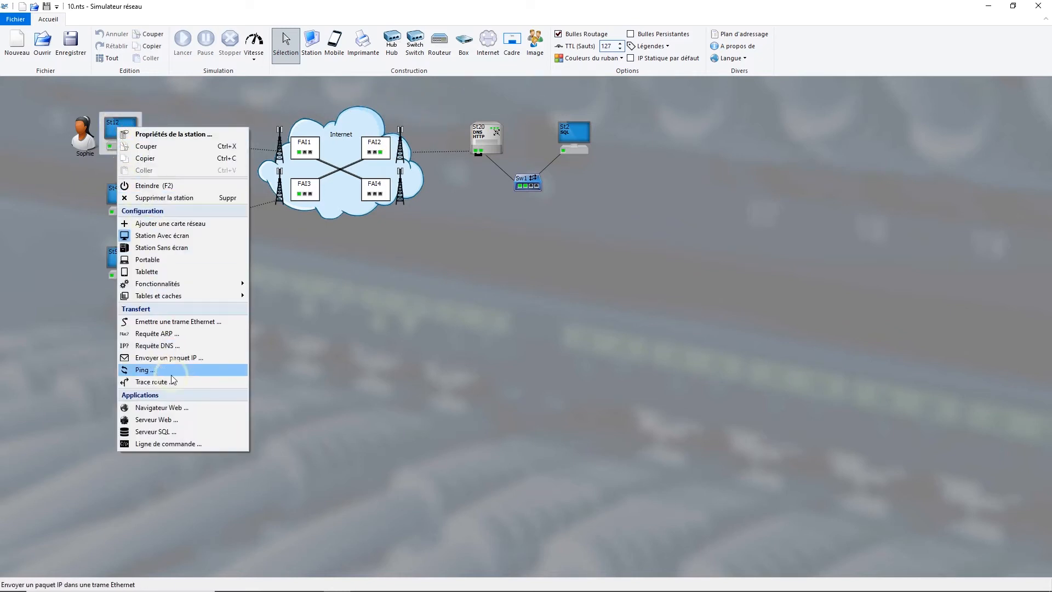
pyautogui.click(178, 407)
pyautogui.moveTo(474, 213); pyautogui.dragTo(423, 331)
pyautogui.click(424, 341)
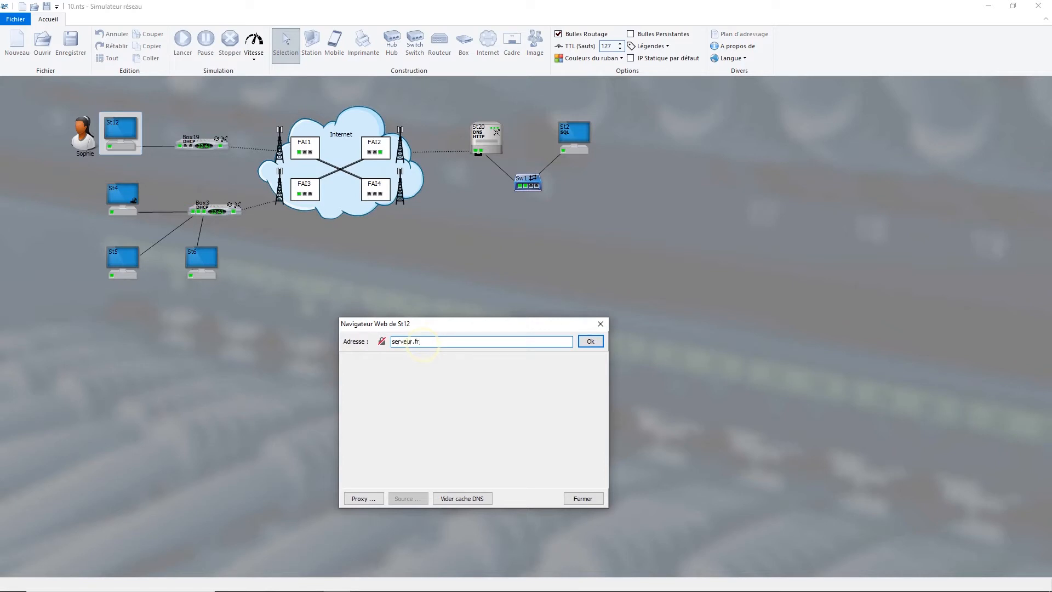
pyautogui.hotkey('ctrl', 'a')
pyautogui.press('Return')
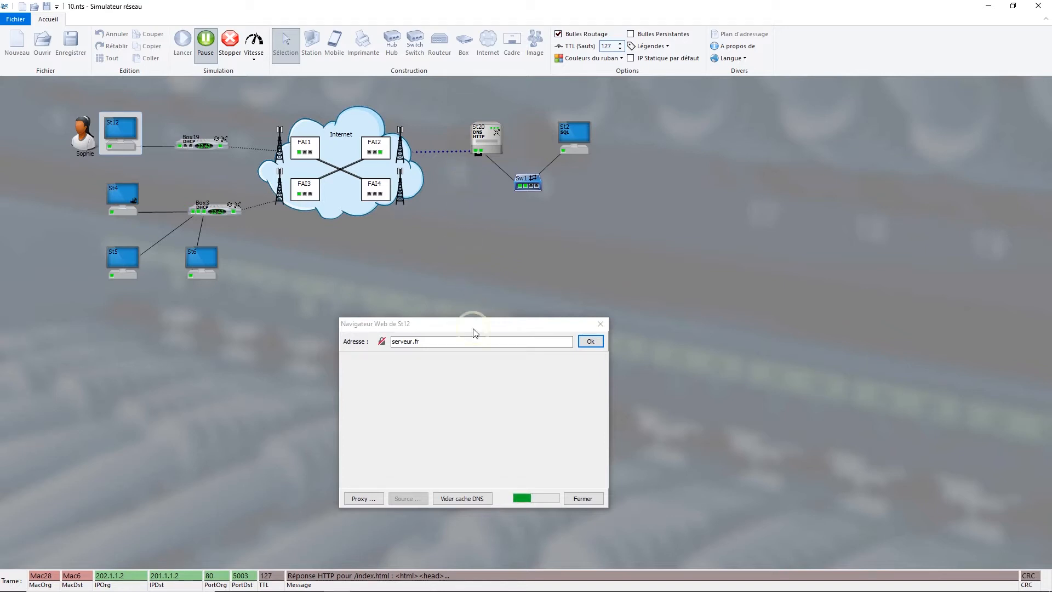
pyautogui.click(206, 51)
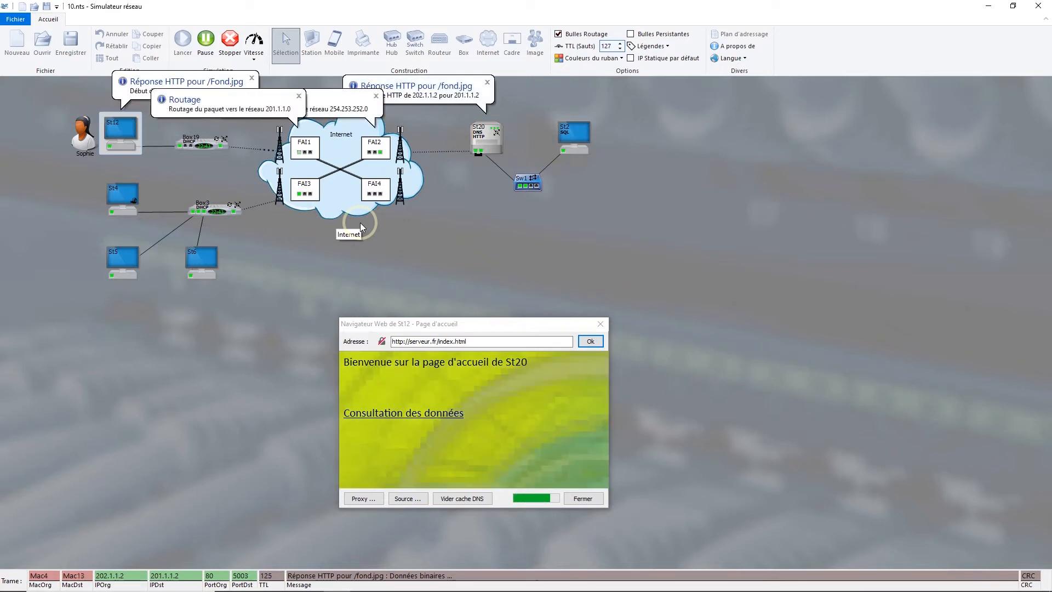
# Step: Turn off the routing bubbles and set the simulation speed to Rapide
pyautogui.click(558, 34)
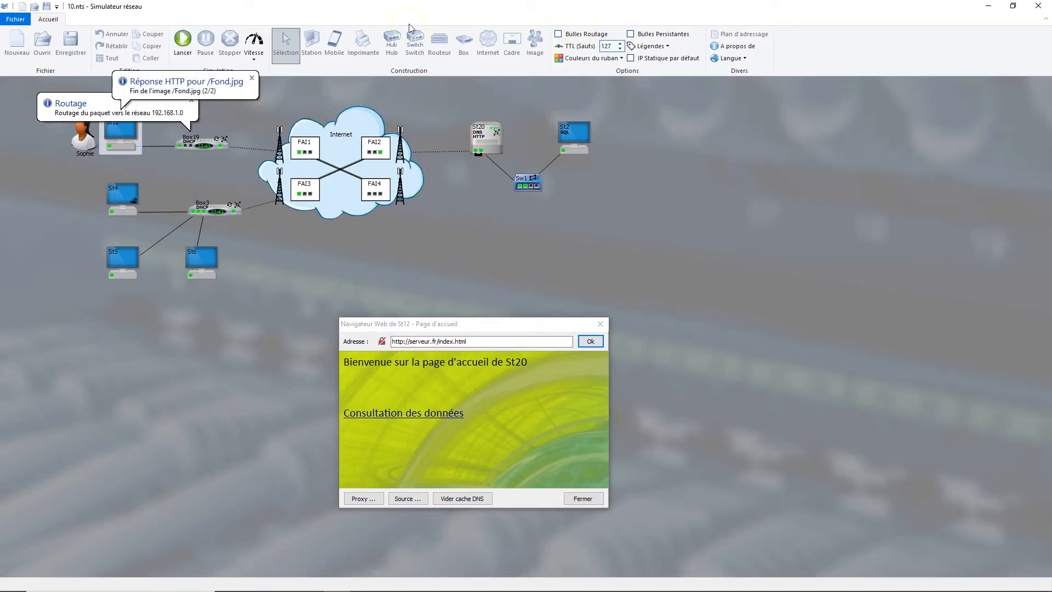
pyautogui.click(253, 45)
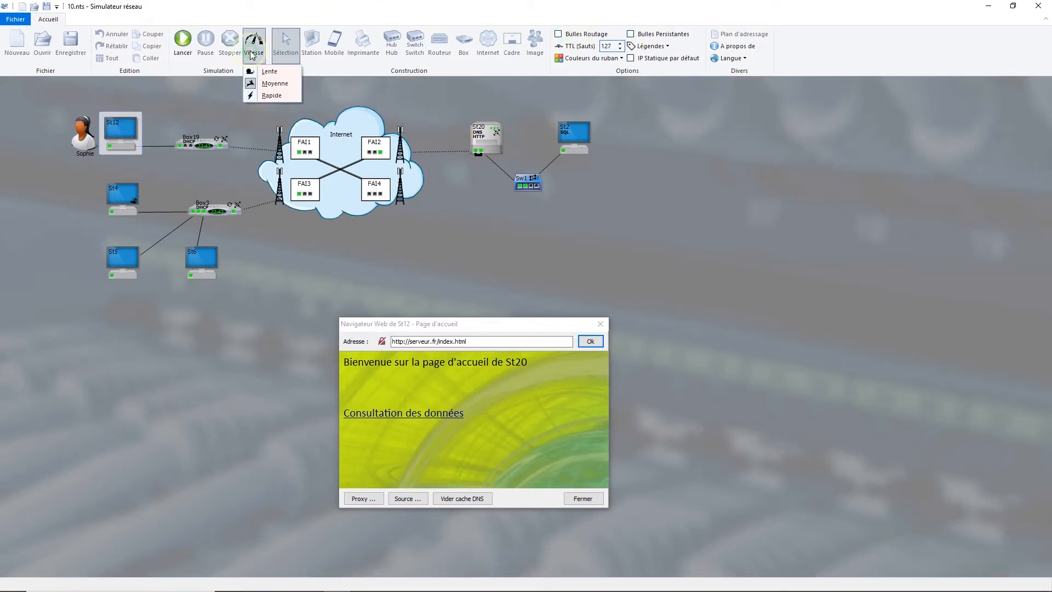
pyautogui.click(264, 97)
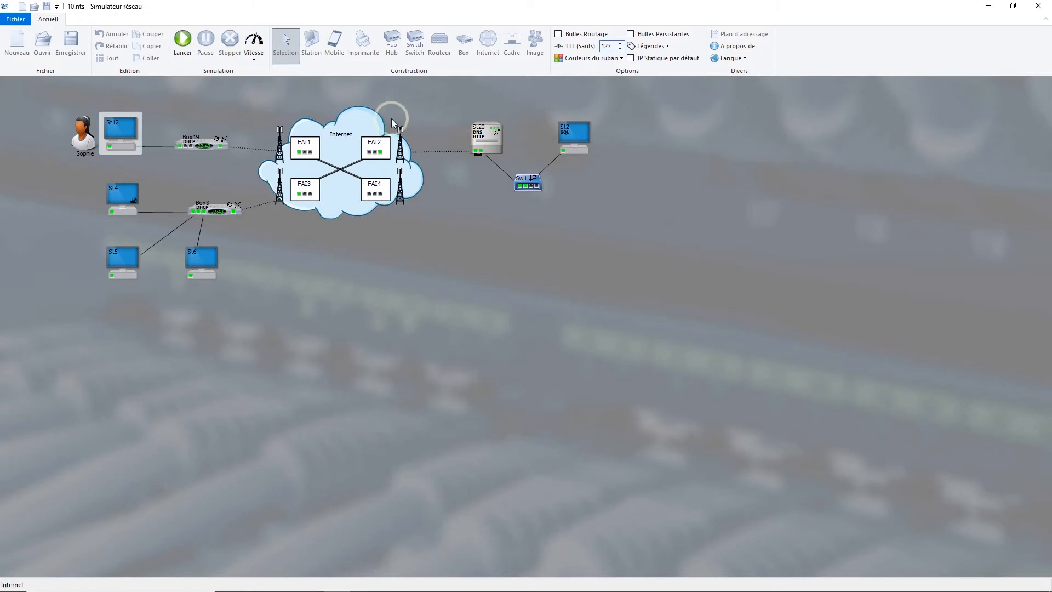
# Step: Close St12's web browser and enable secure HTTPS mode for the web server on station St20
pyautogui.click(486, 143)
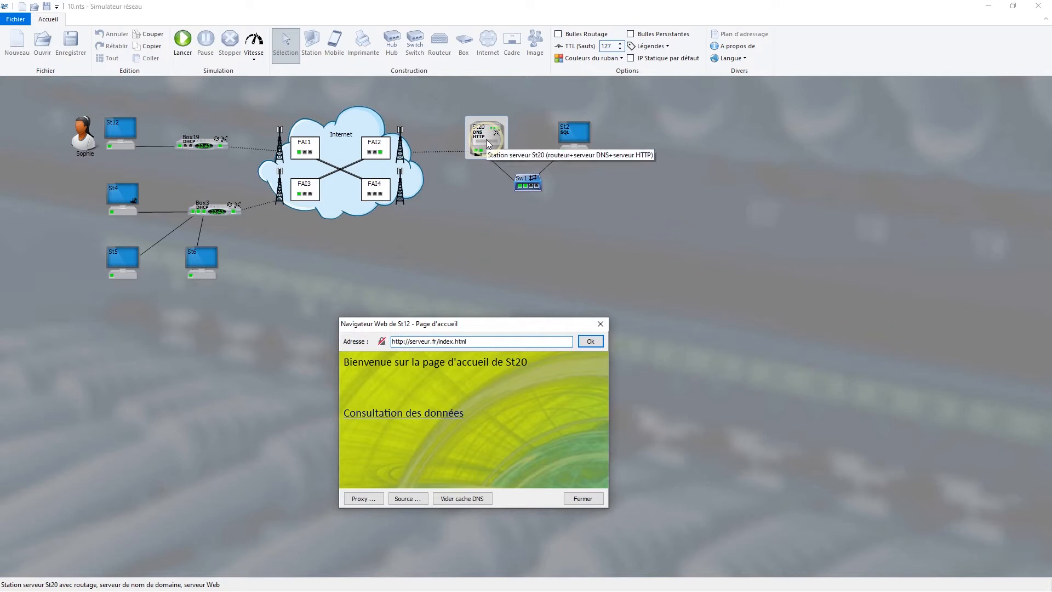
pyautogui.click(601, 324)
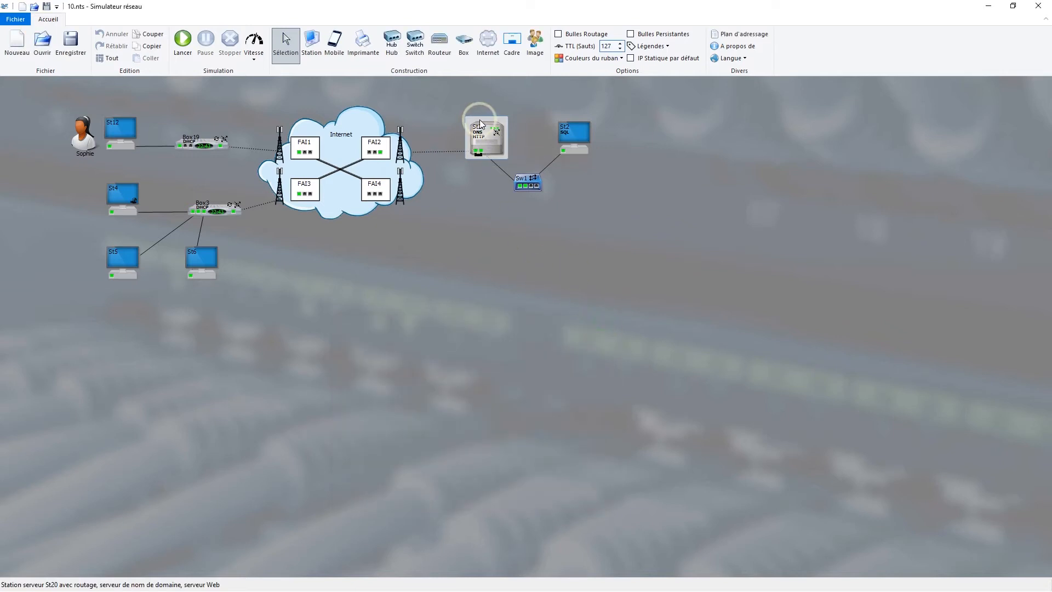
pyautogui.doubleClick(478, 139)
pyautogui.moveTo(515, 171); pyautogui.dragTo(539, 224)
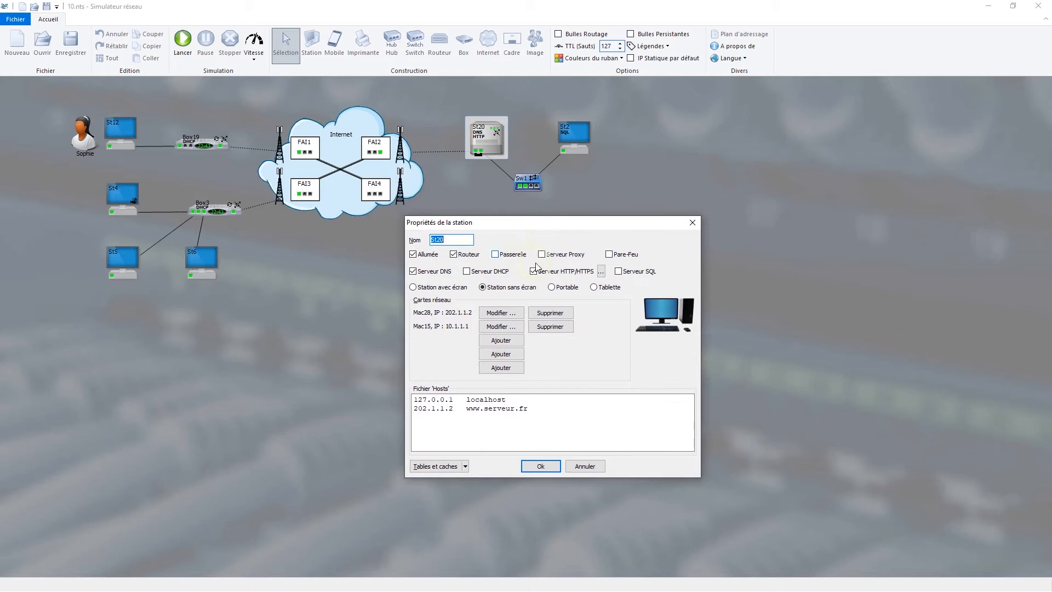
pyautogui.click(601, 271)
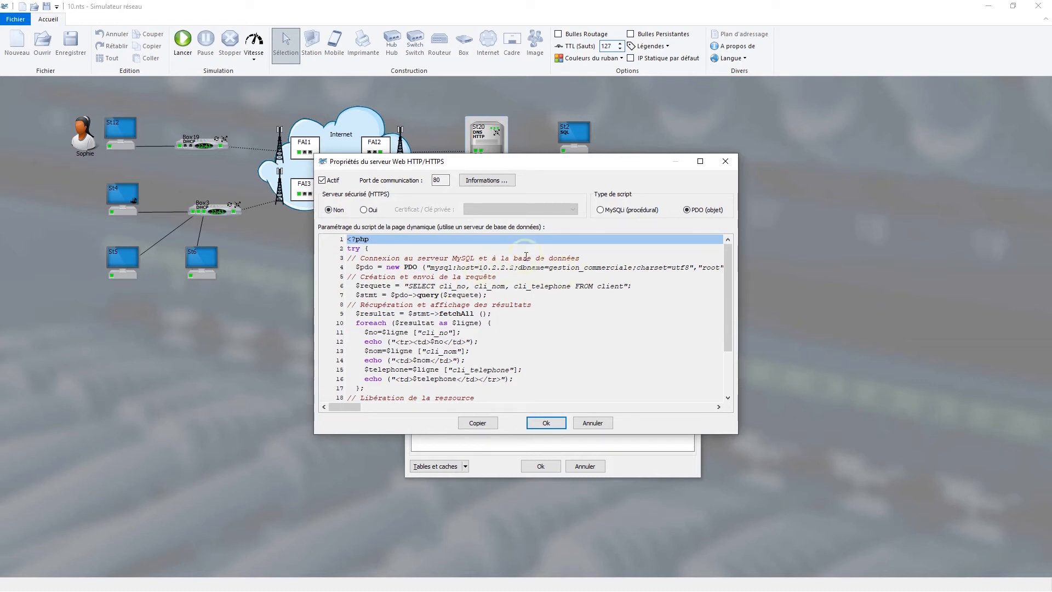
pyautogui.click(366, 209)
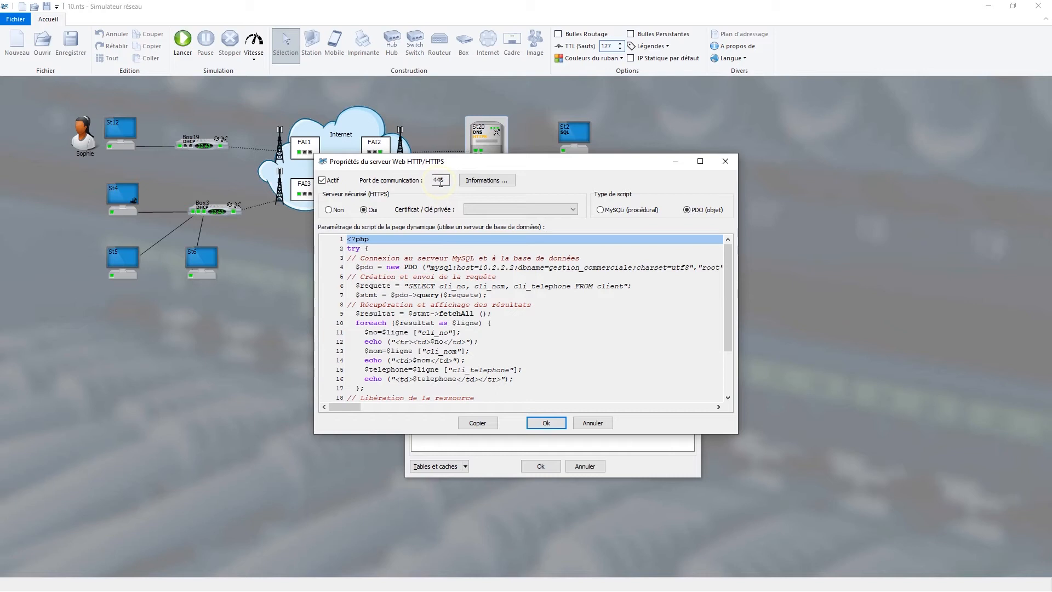
pyautogui.click(541, 425)
pyautogui.click(538, 468)
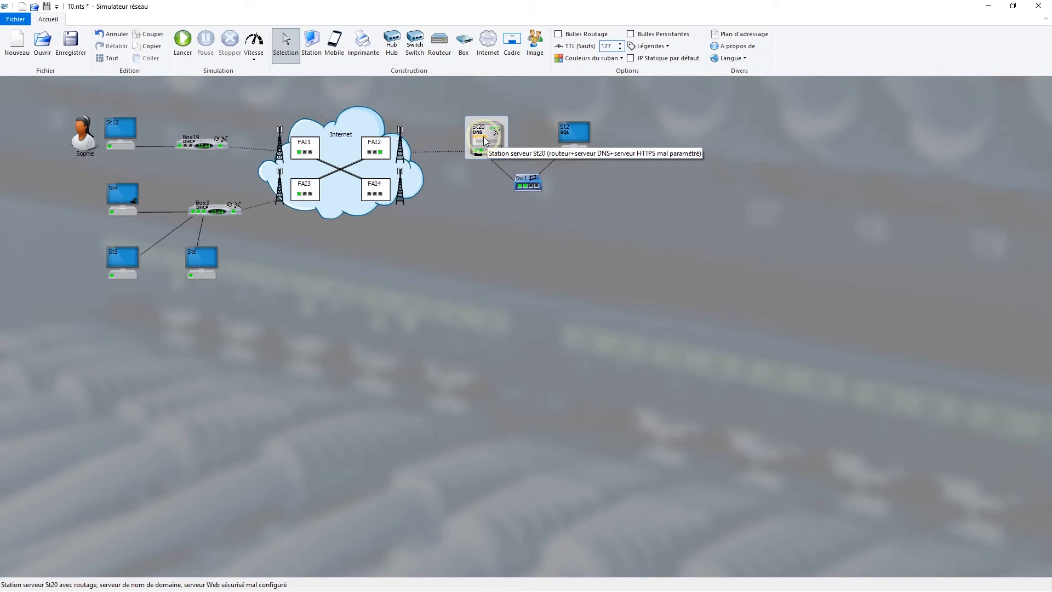
# Step: Check which certificates are available for St20's HTTPS server, leaving its properties without changes
pyautogui.doubleClick(485, 141)
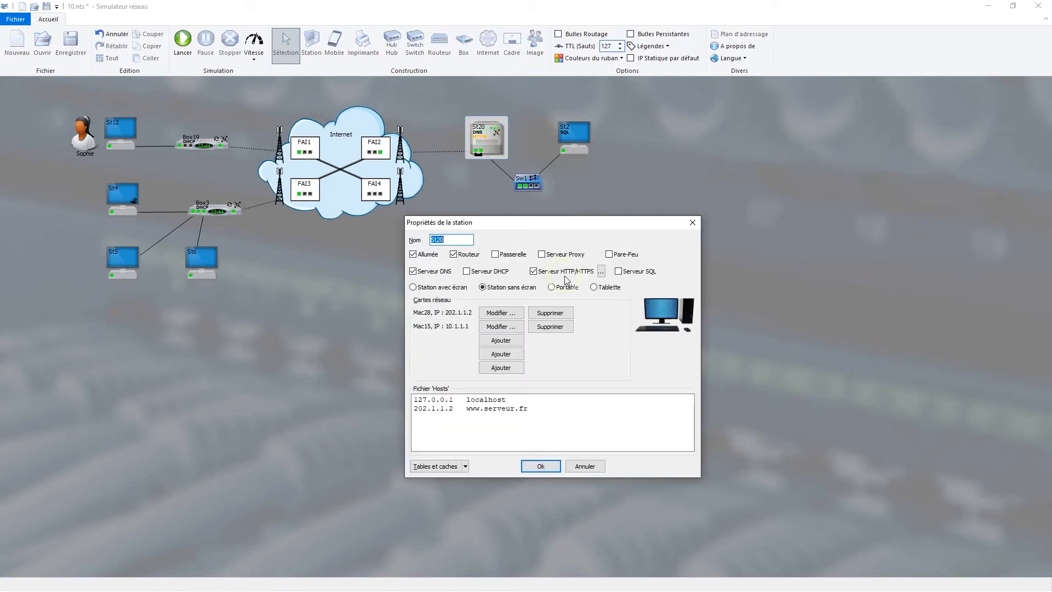
pyautogui.click(602, 270)
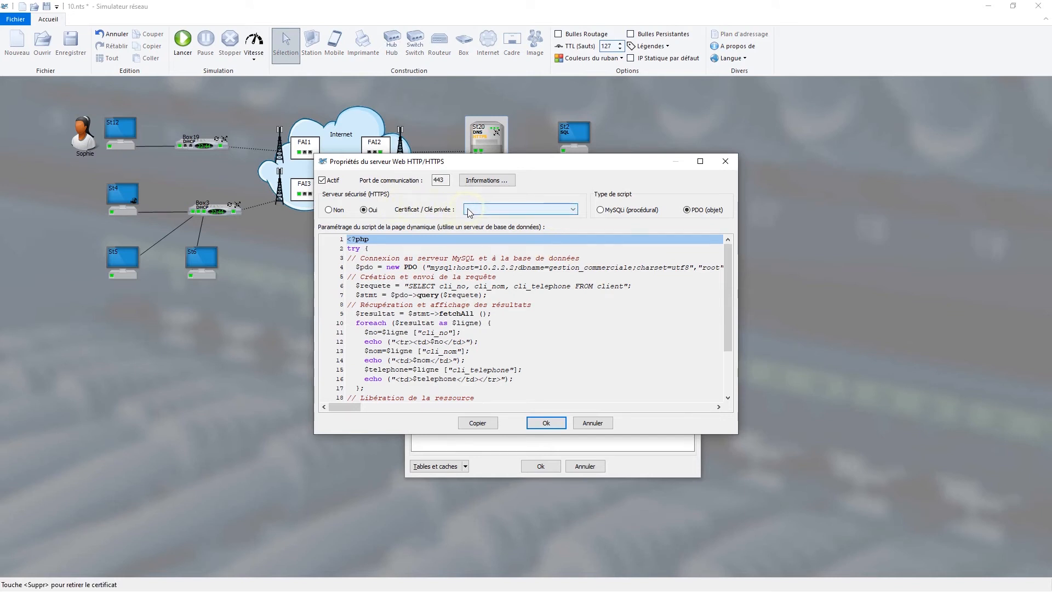
pyautogui.click(472, 211)
pyautogui.click(487, 206)
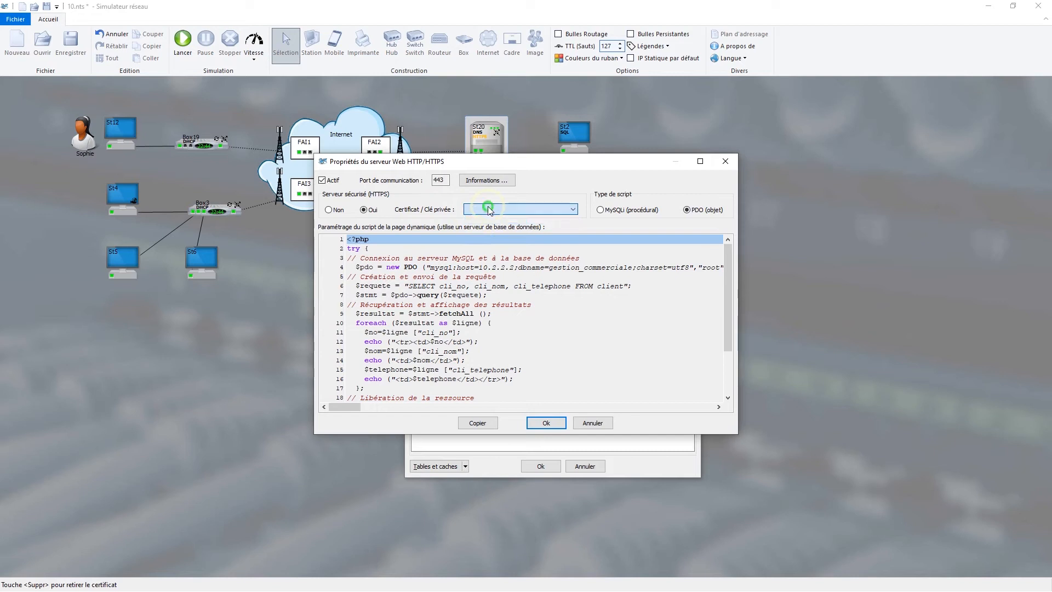
pyautogui.click(592, 423)
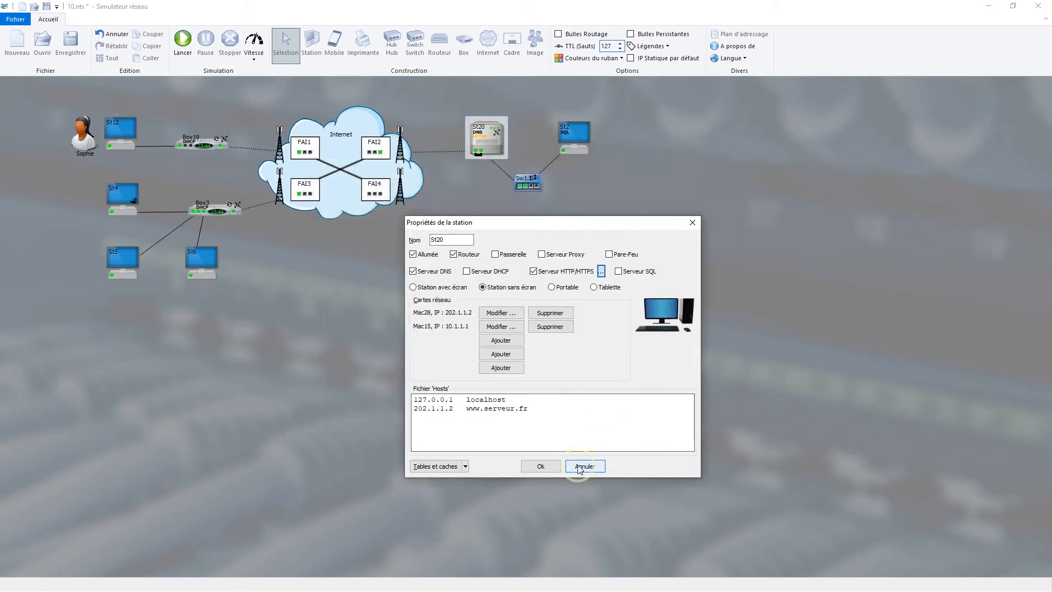
pyautogui.click(584, 465)
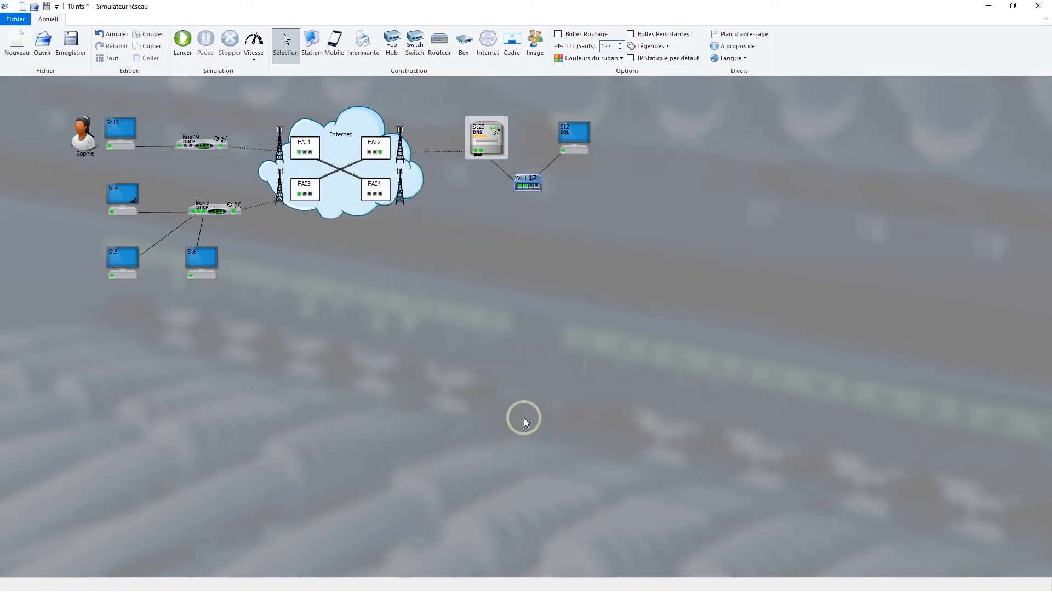
# Step: Issue a security certificate for the domain serveur.fr in the Internet cloud's properties, keeping the proposed validity dates
pyautogui.doubleClick(342, 162)
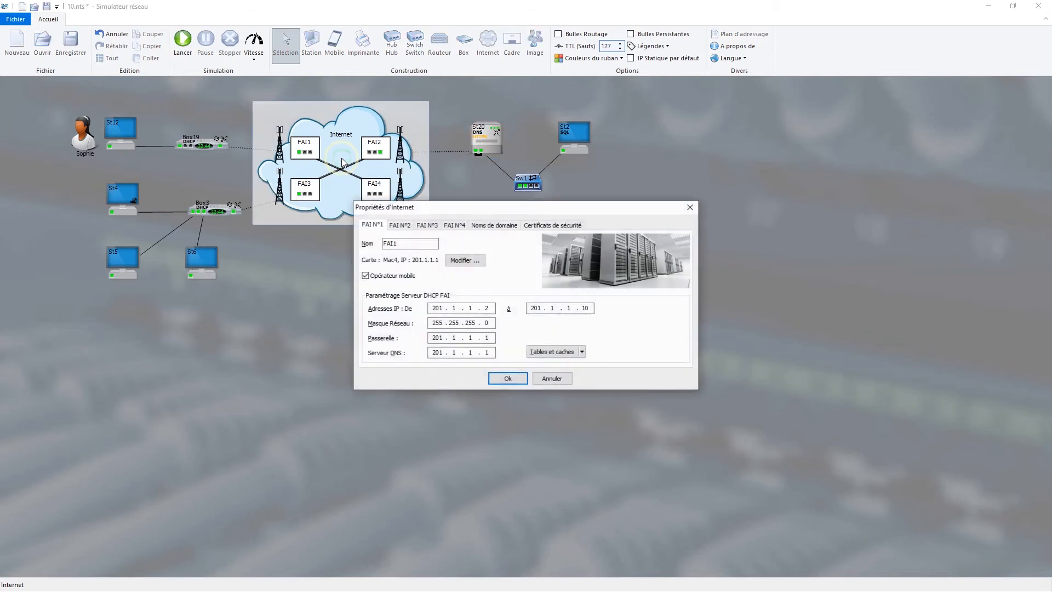
pyautogui.click(508, 225)
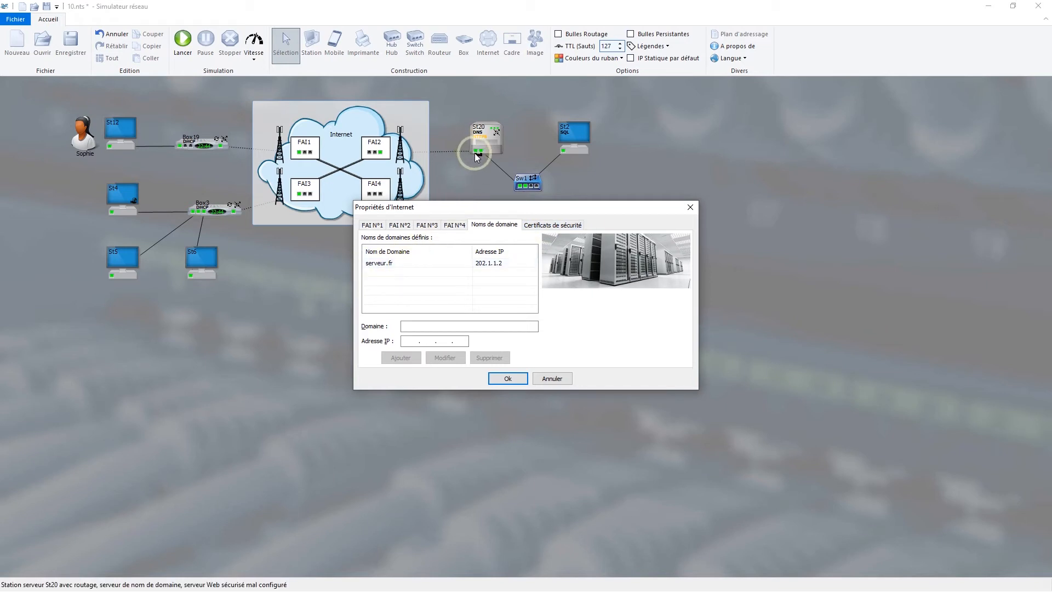
pyautogui.click(546, 226)
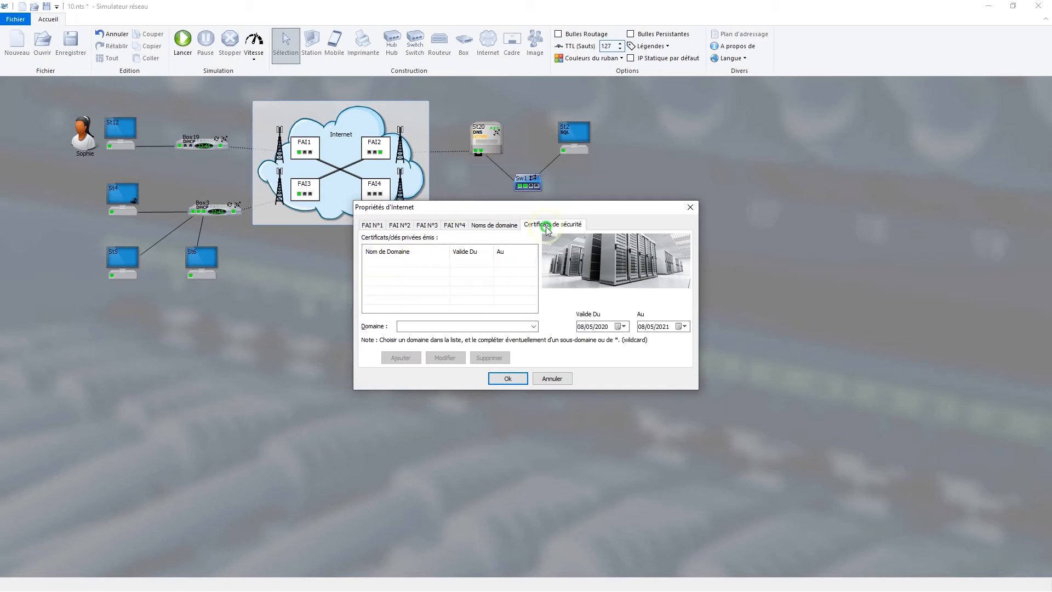
pyautogui.click(435, 326)
pyautogui.click(534, 327)
pyautogui.click(530, 336)
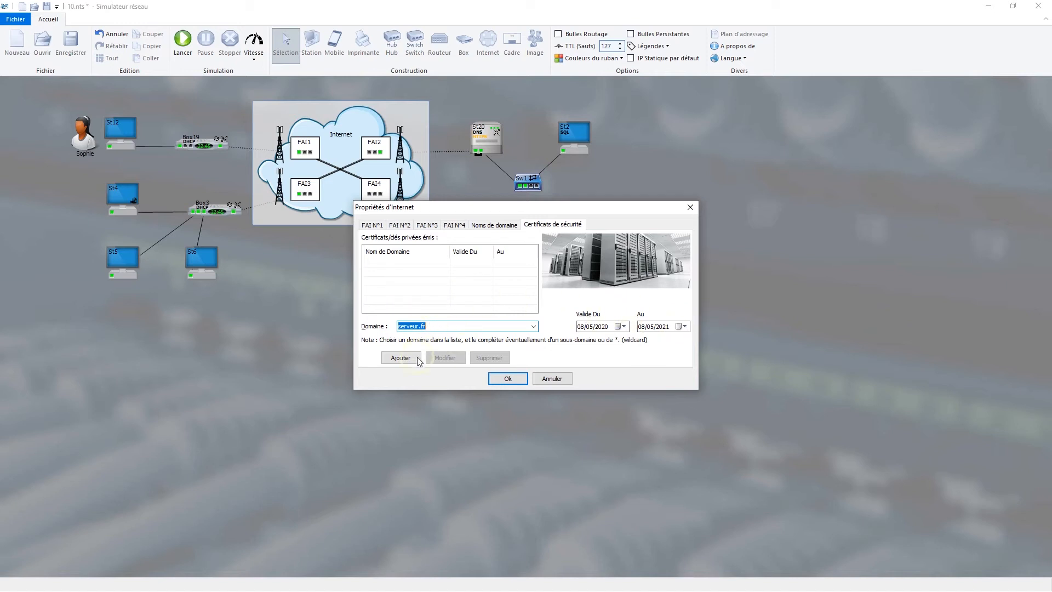
pyautogui.click(400, 358)
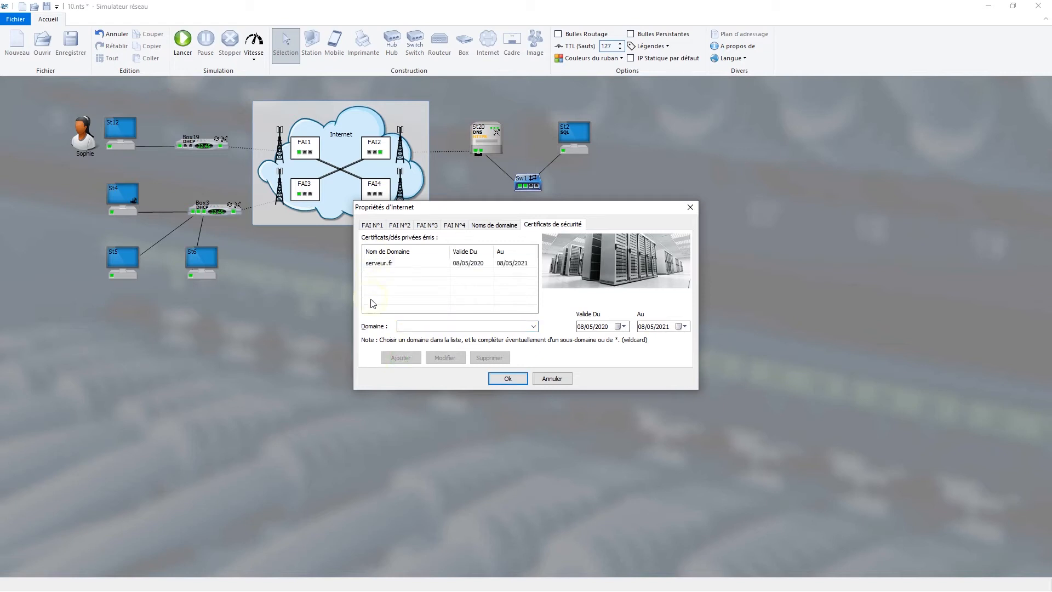
pyautogui.click(501, 383)
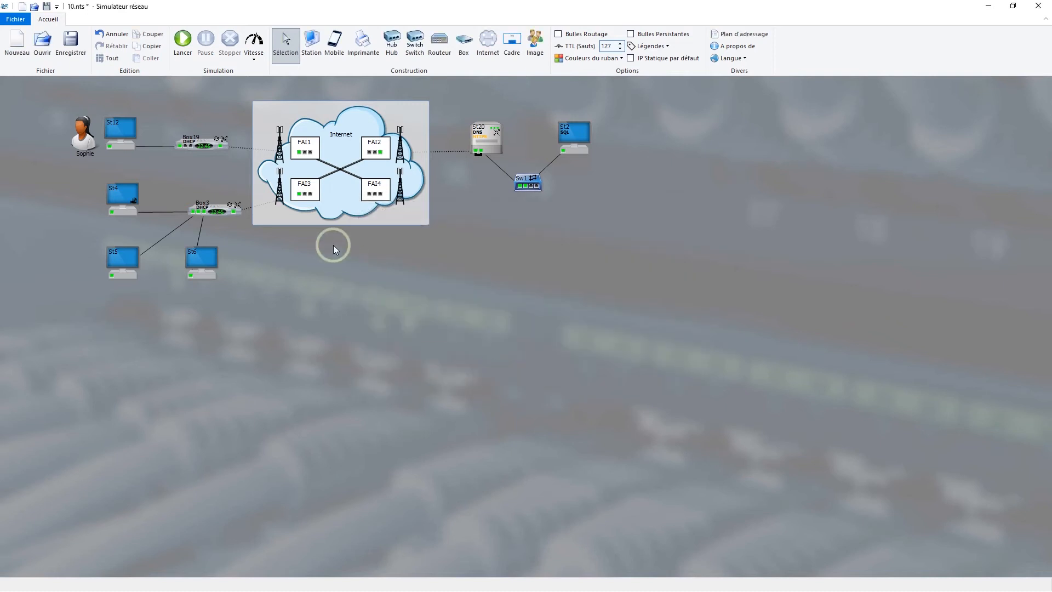
pyautogui.click(363, 266)
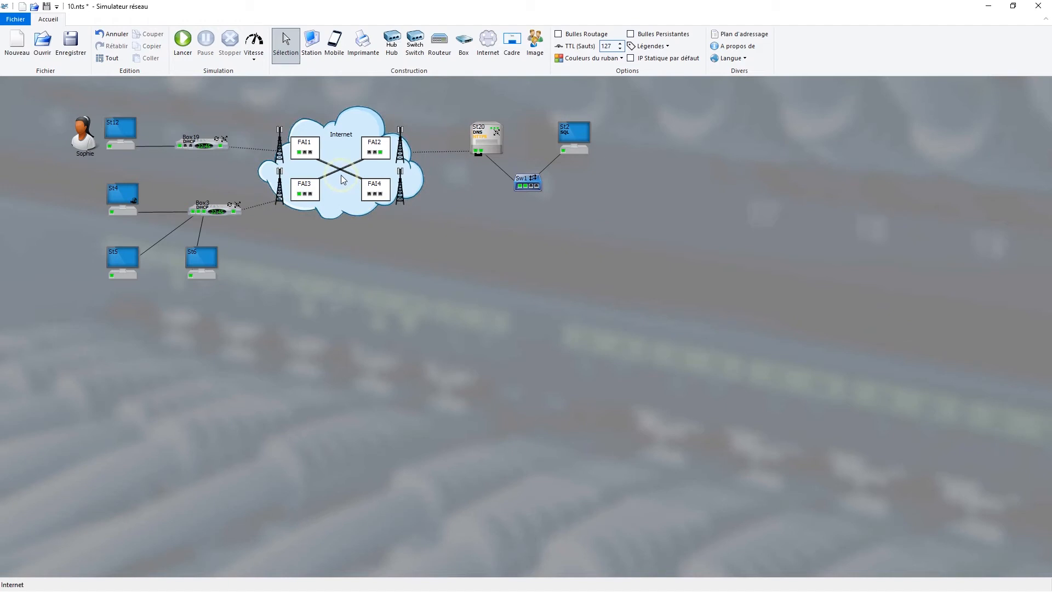
# Step: Assign the serveur.fr certificate and private key to the HTTPS server of station St20
pyautogui.doubleClick(486, 139)
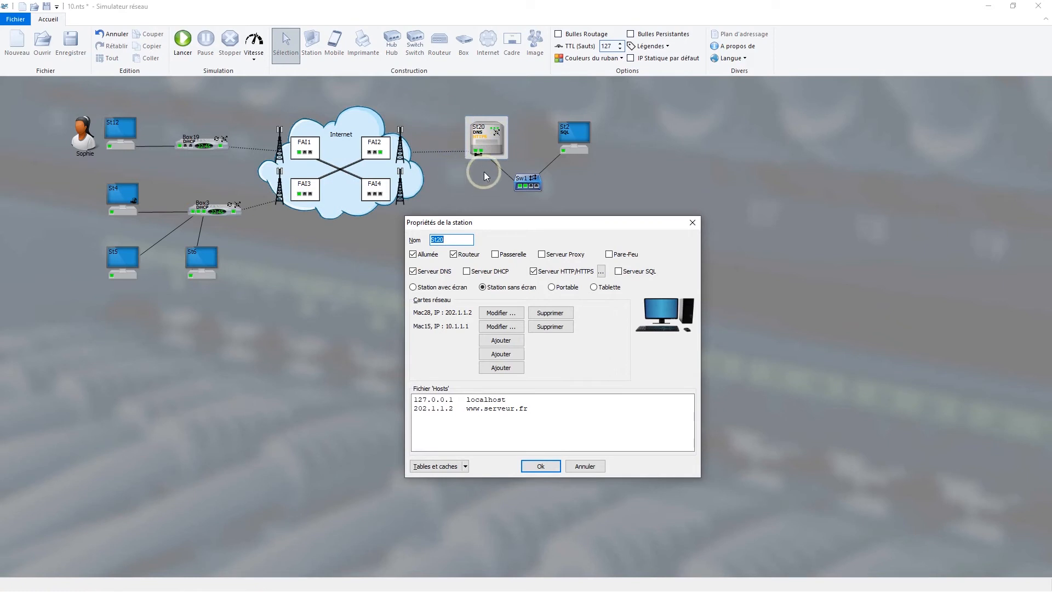
pyautogui.click(601, 271)
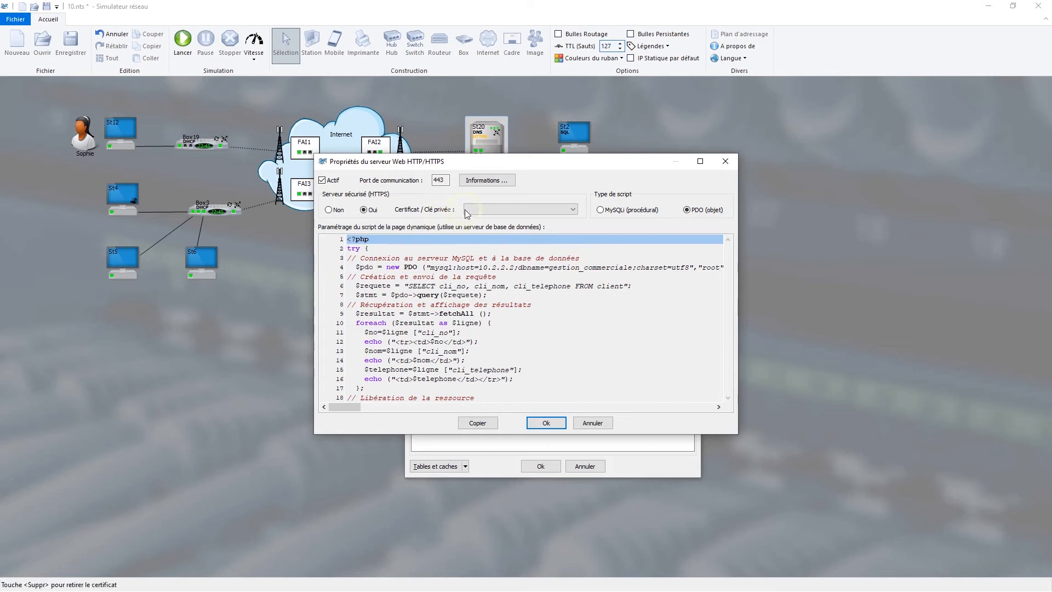
pyautogui.click(469, 210)
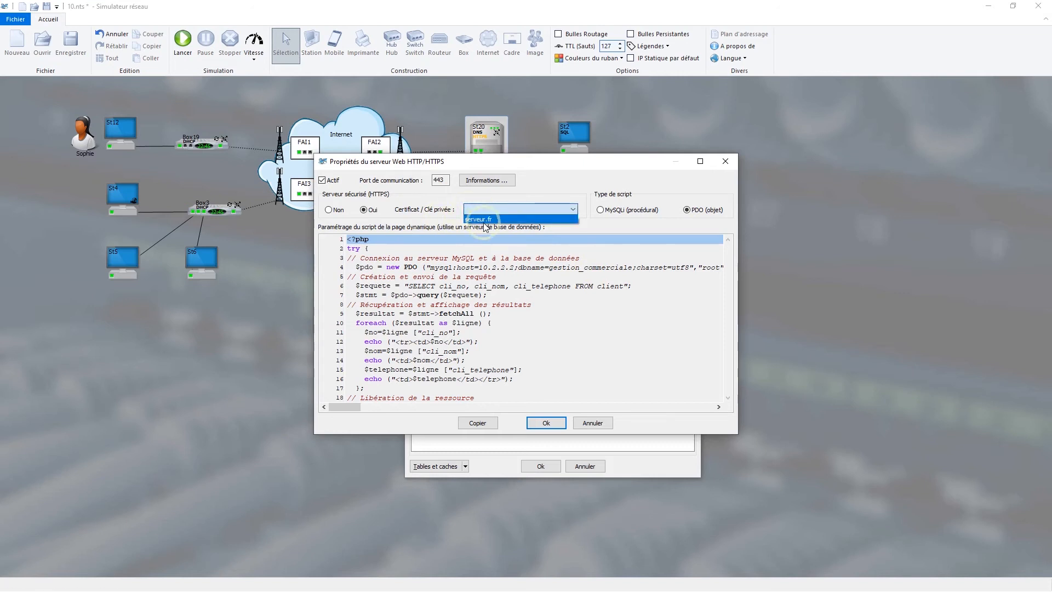
pyautogui.click(483, 219)
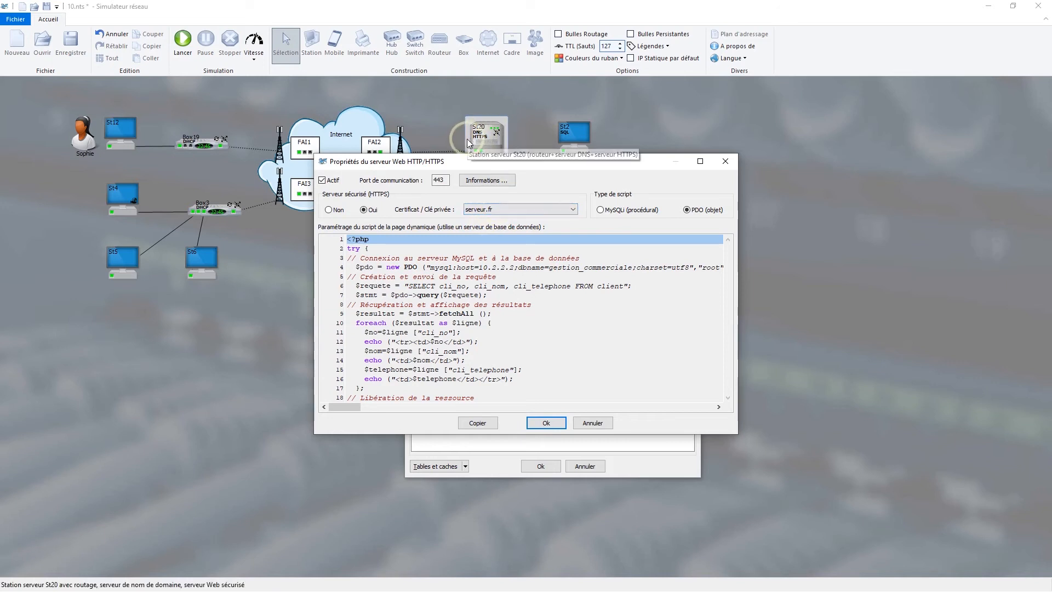
pyautogui.click(546, 423)
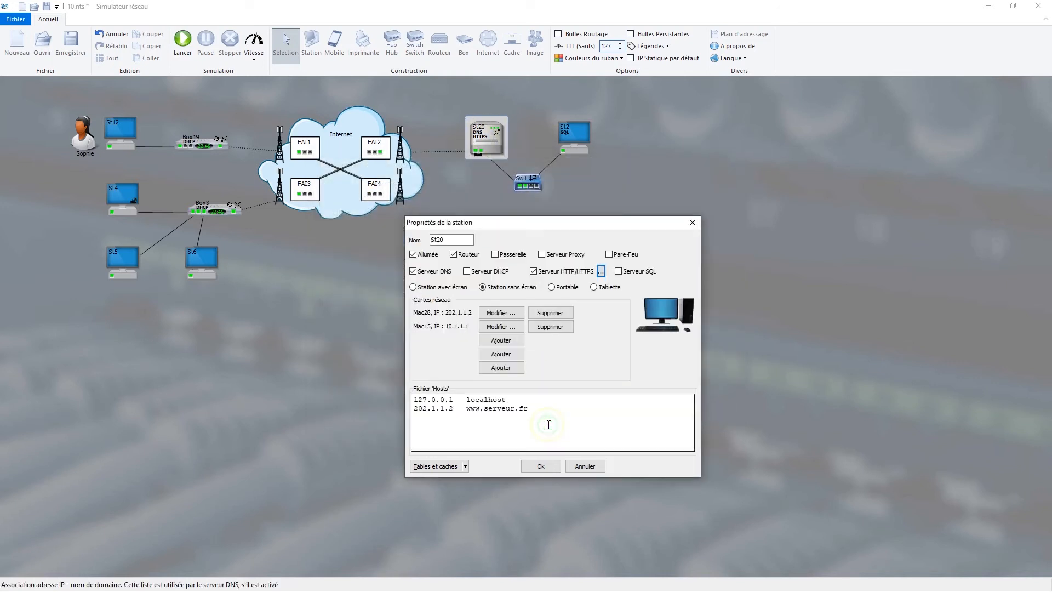
pyautogui.click(539, 467)
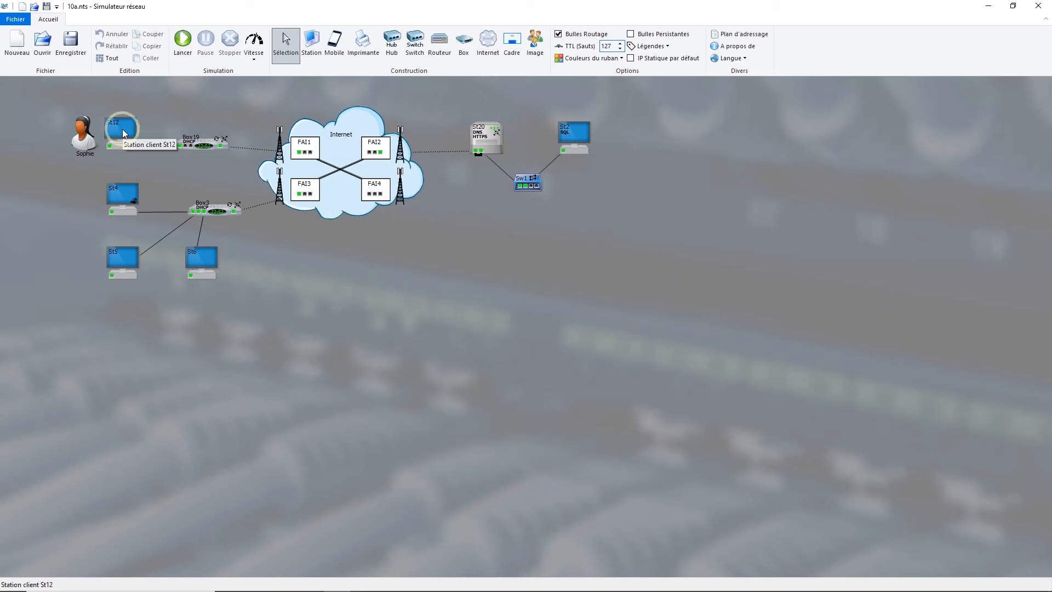
pyautogui.rightClick(122, 130)
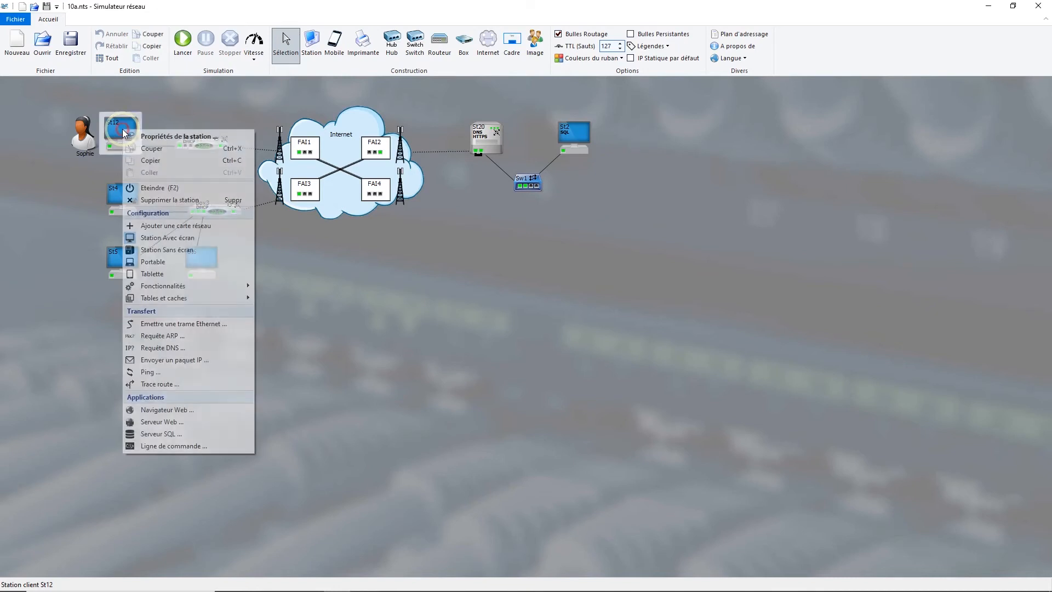
pyautogui.click(184, 410)
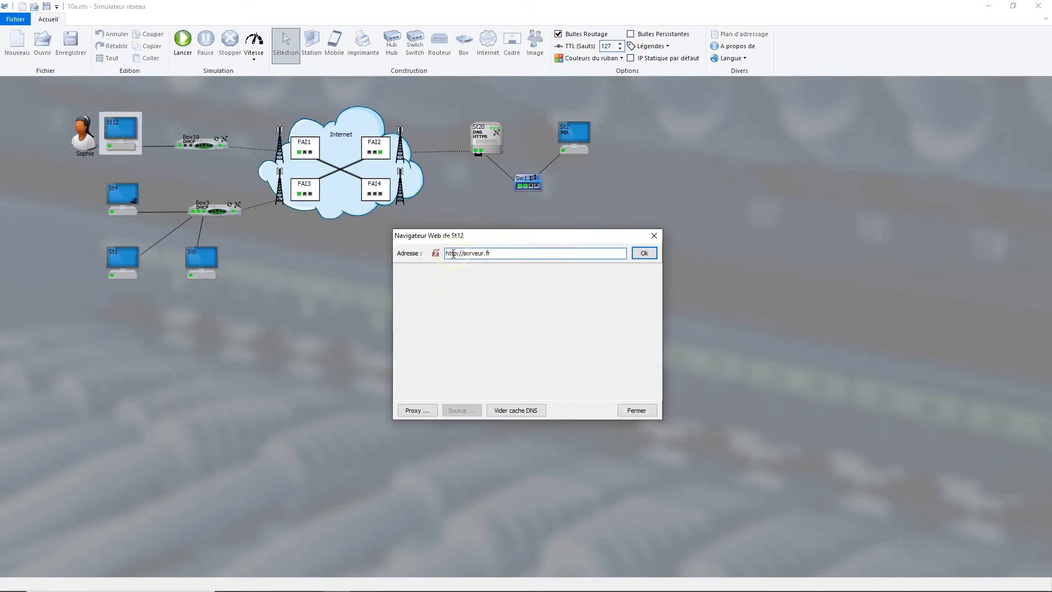
pyautogui.click(644, 253)
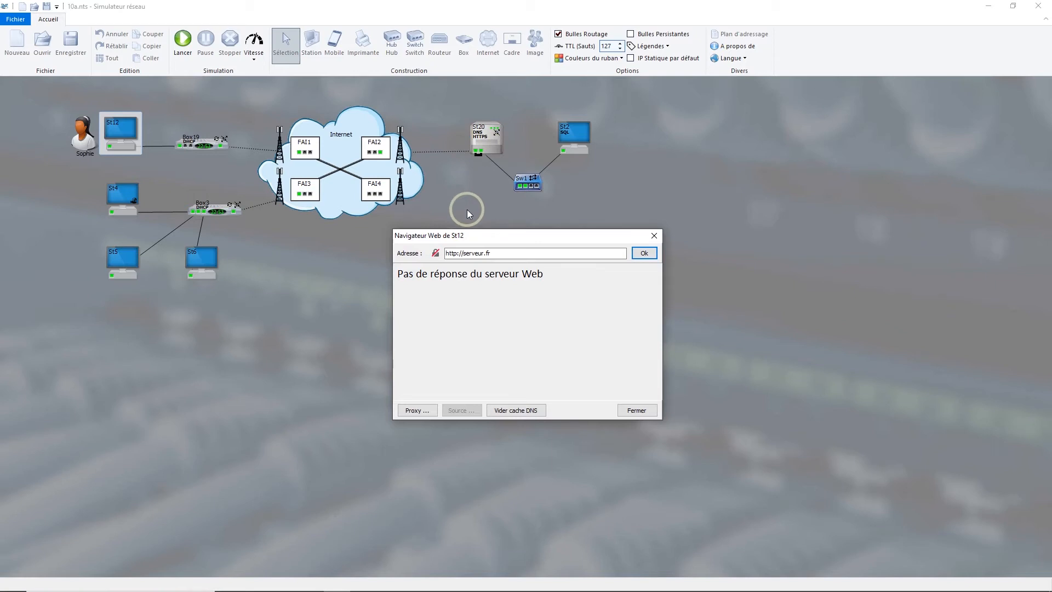
pyautogui.click(456, 253)
pyautogui.click(455, 253)
pyautogui.write('s')
pyautogui.click(642, 253)
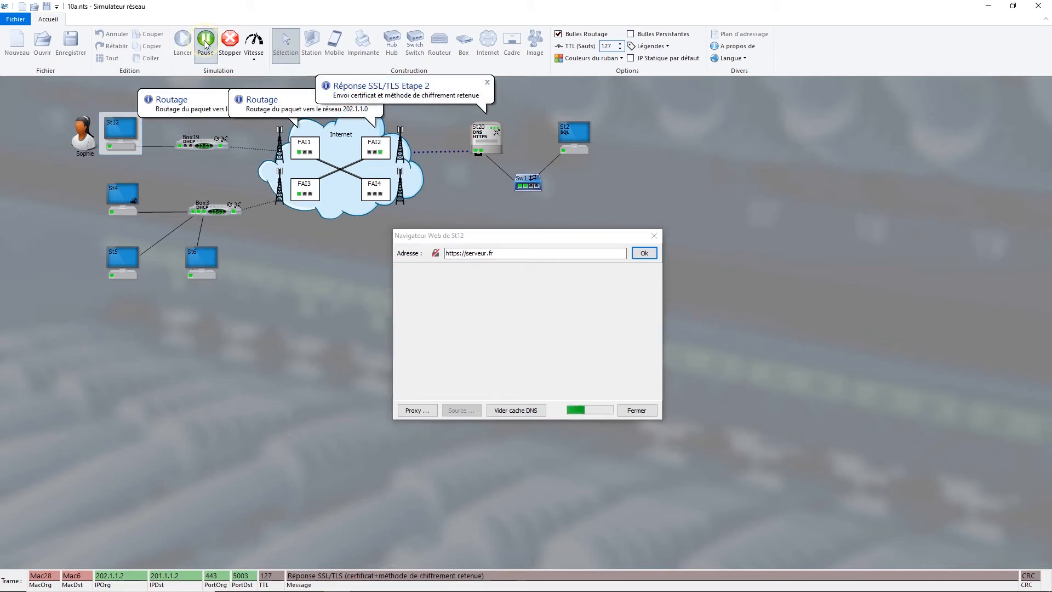
# Step: Disable the routing bubbles and enable persistent bubbles while the HTTPS exchange is paused, then let the simulation continue
pyautogui.click(205, 44)
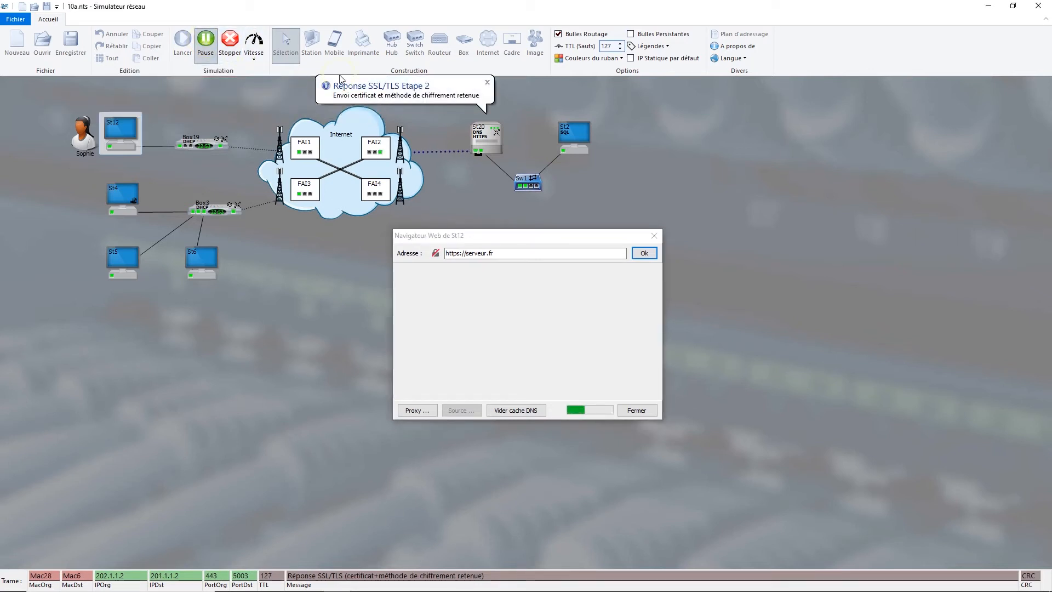
pyautogui.click(558, 34)
pyautogui.click(631, 34)
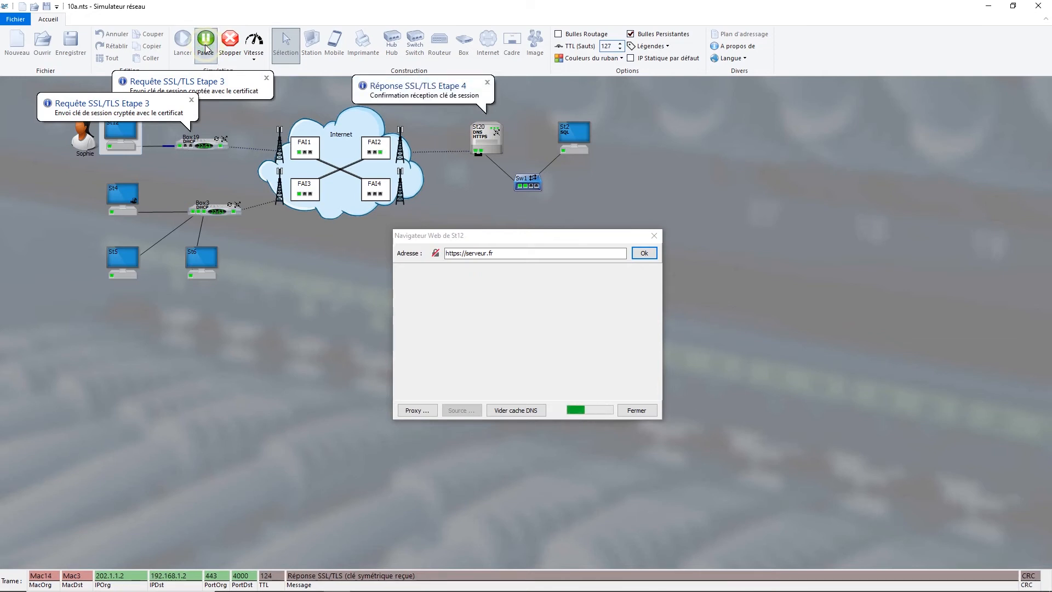
pyautogui.click(252, 356)
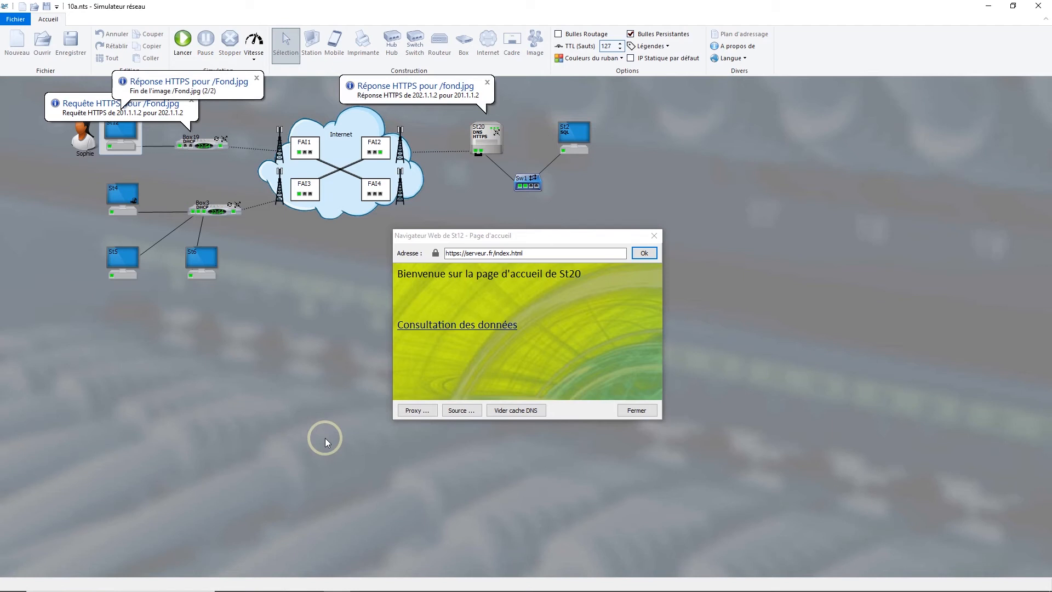
pyautogui.click(467, 253)
pyautogui.write('www.')
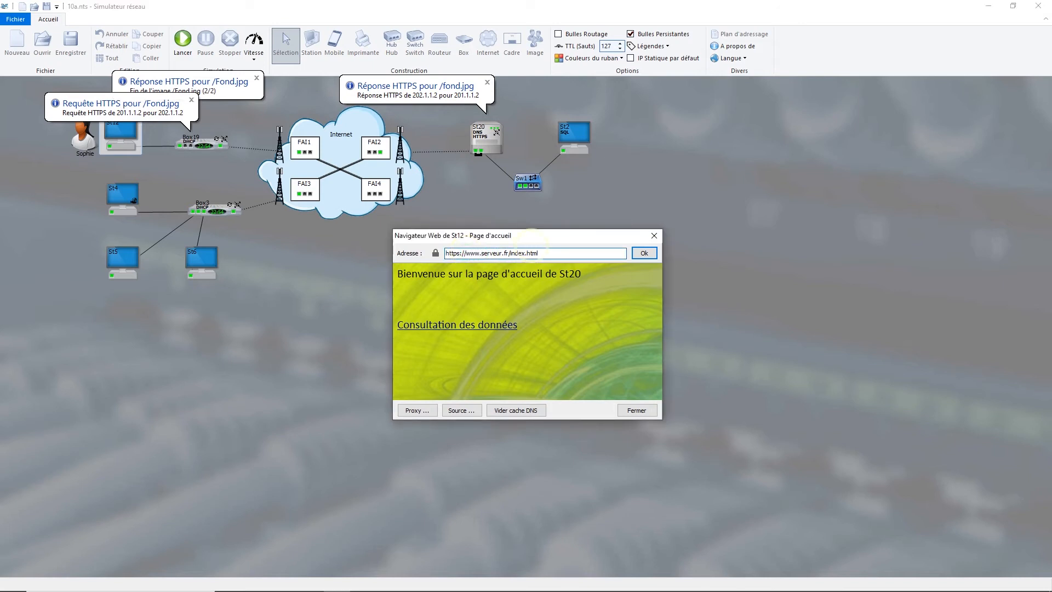
pyautogui.click(651, 255)
pyautogui.click(645, 252)
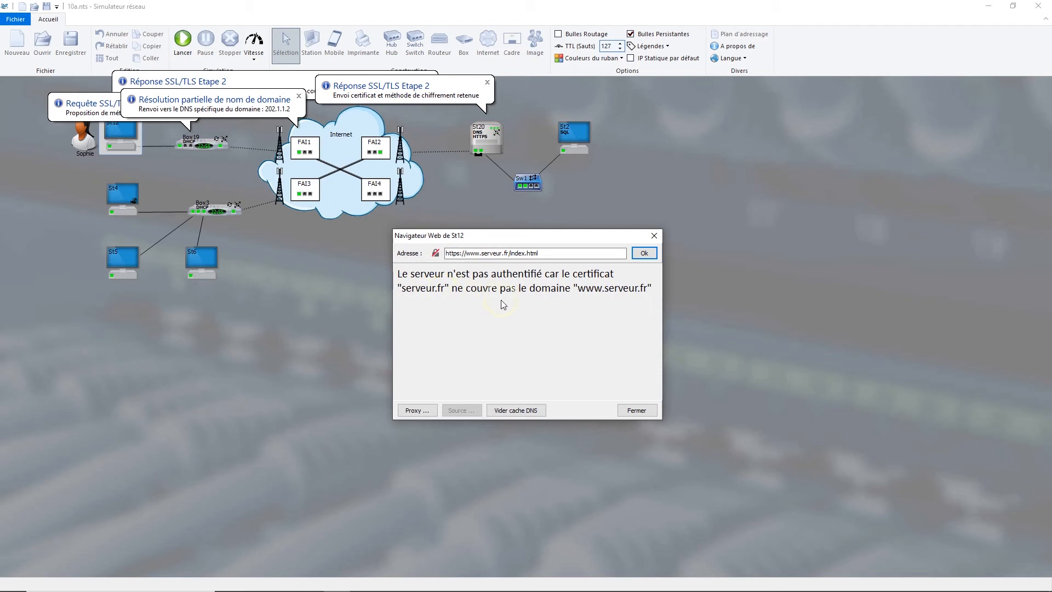
pyautogui.click(635, 410)
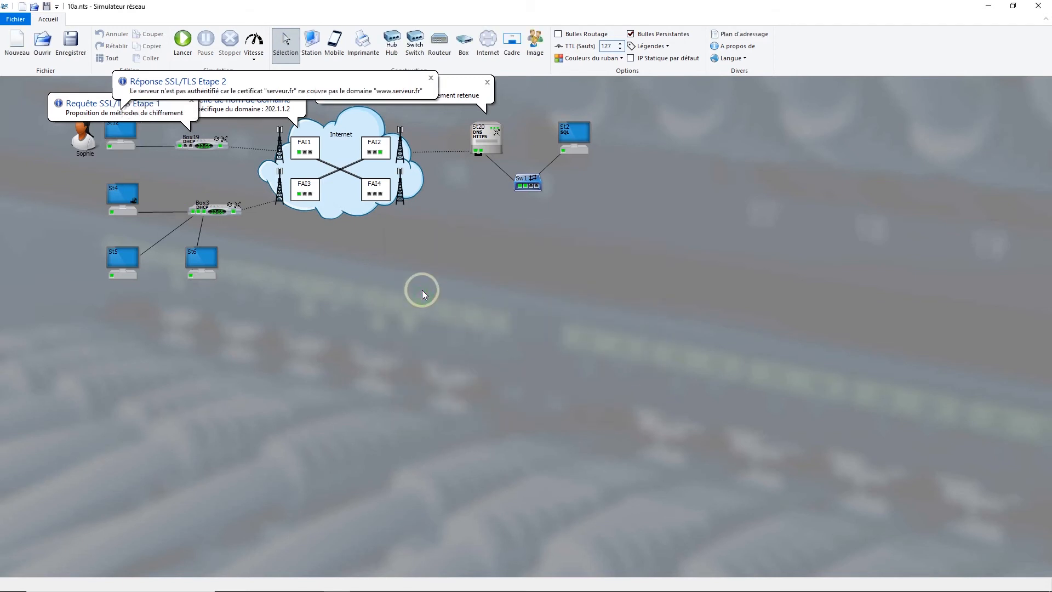
# Step: Issue an additional wildcard security certificate for *.serveur.fr in the Internet cloud's properties, keeping the proposed validity dates
pyautogui.doubleClick(344, 169)
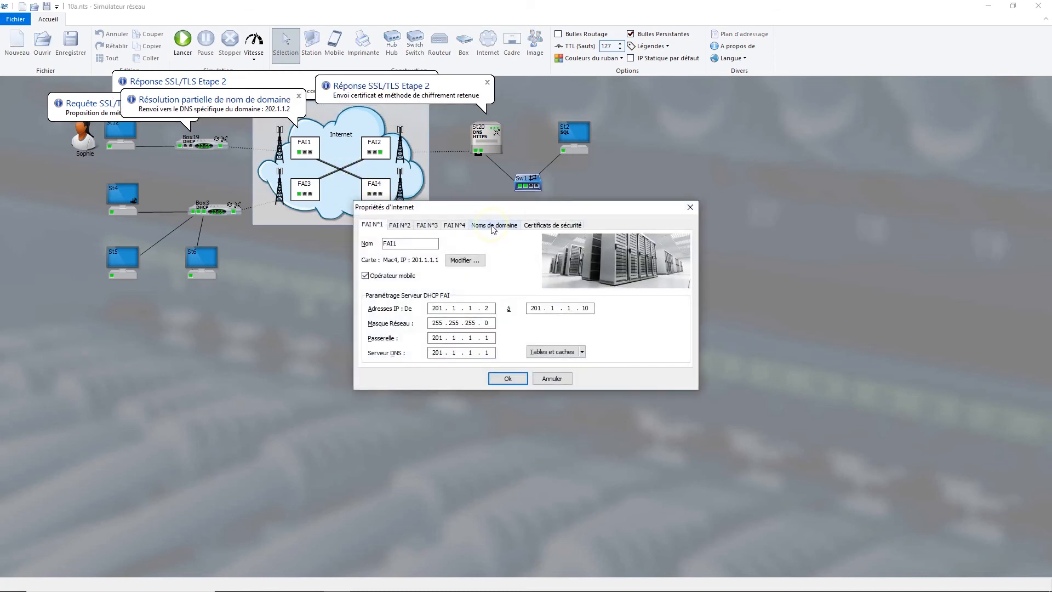
pyautogui.click(539, 228)
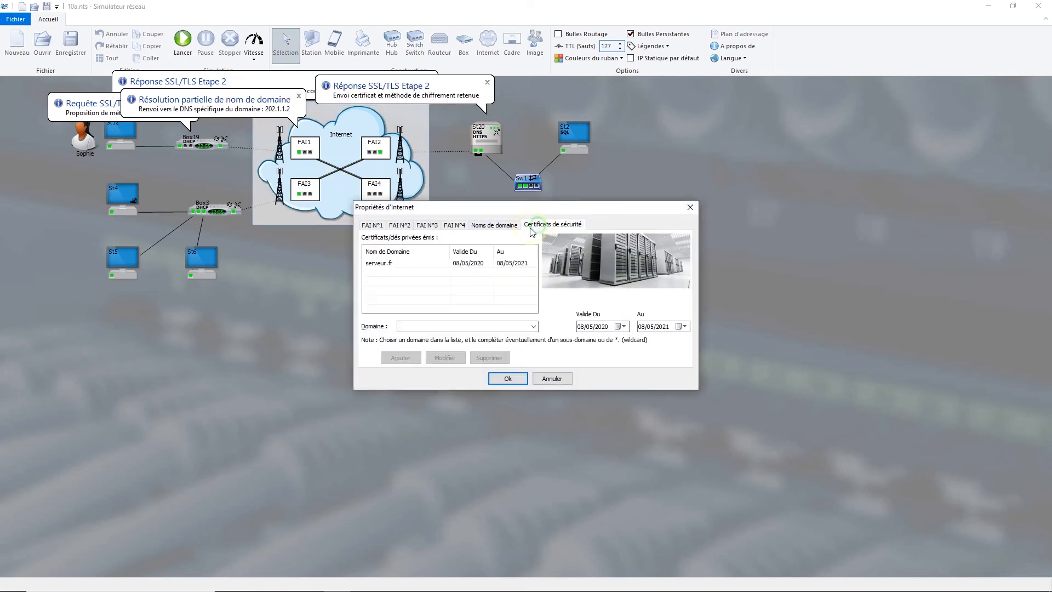
pyautogui.click(377, 266)
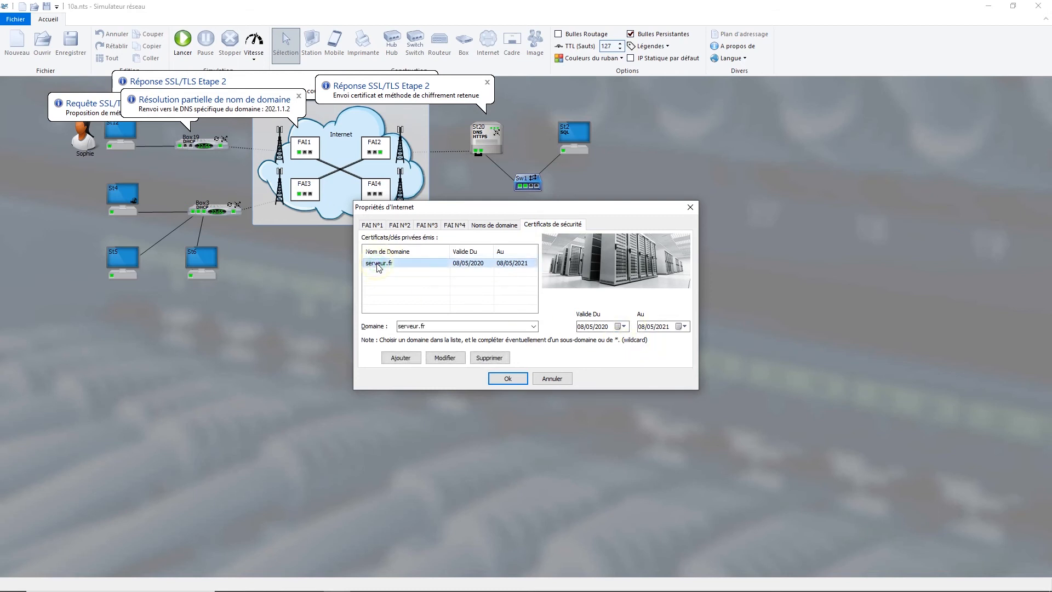
pyautogui.click(401, 326)
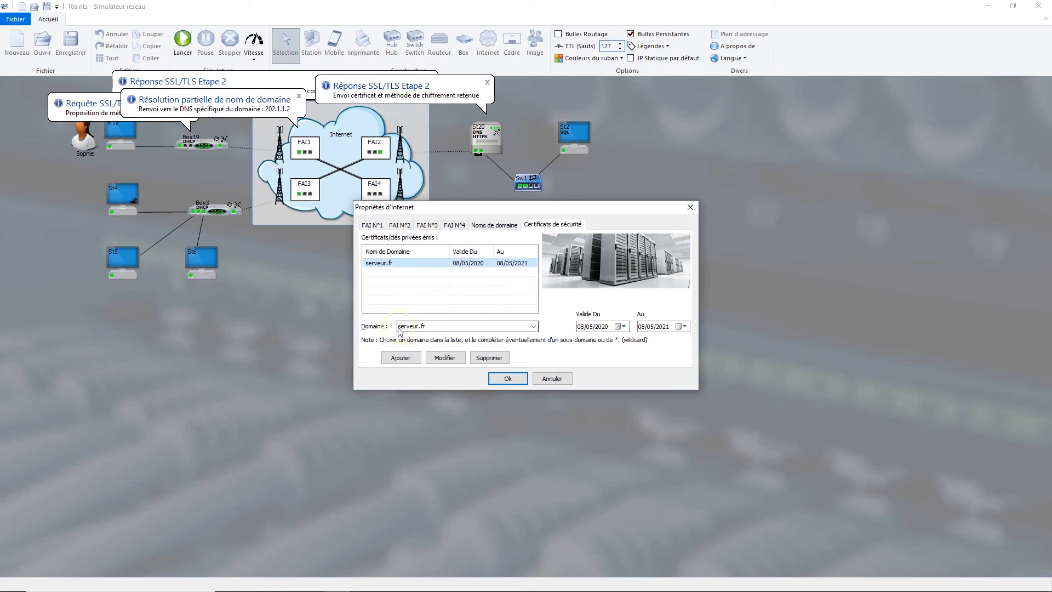
pyautogui.doubleClick(400, 326)
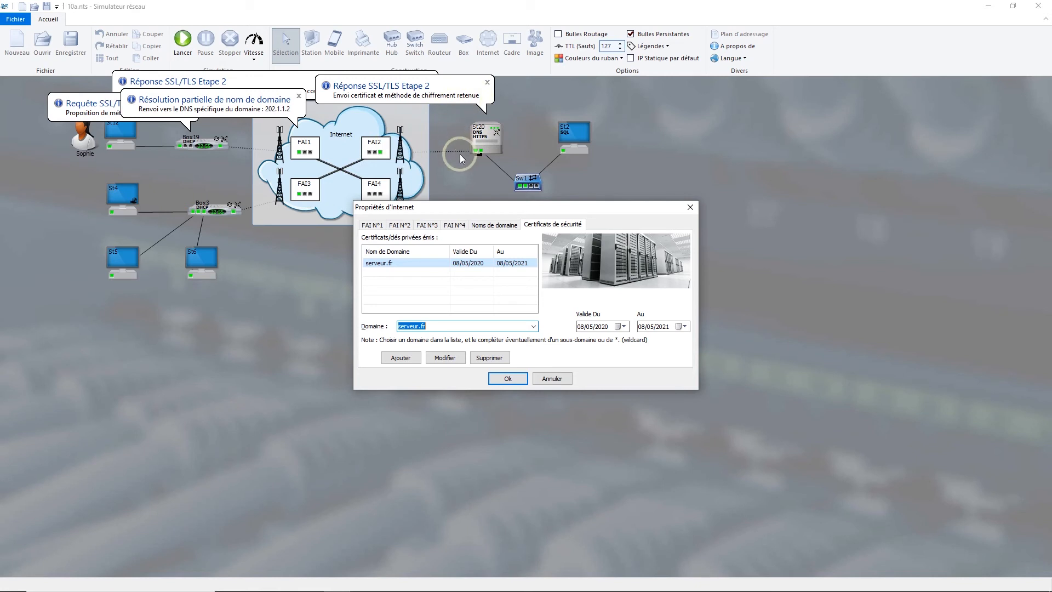
pyautogui.click(444, 326)
pyautogui.write('ww')
pyautogui.press('BackSpace')
pyautogui.press('BackSpace')
pyautogui.write('*.')
pyautogui.click(400, 358)
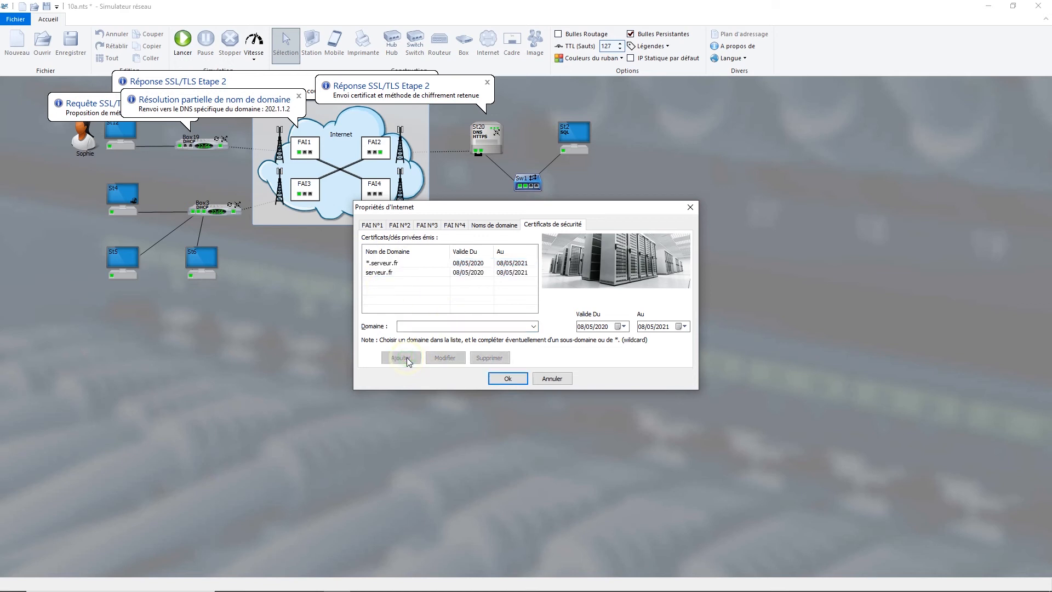
# Step: Delete the serveur.fr certificate from the issued certificates and save the Internet cloud's properties
pyautogui.click(389, 264)
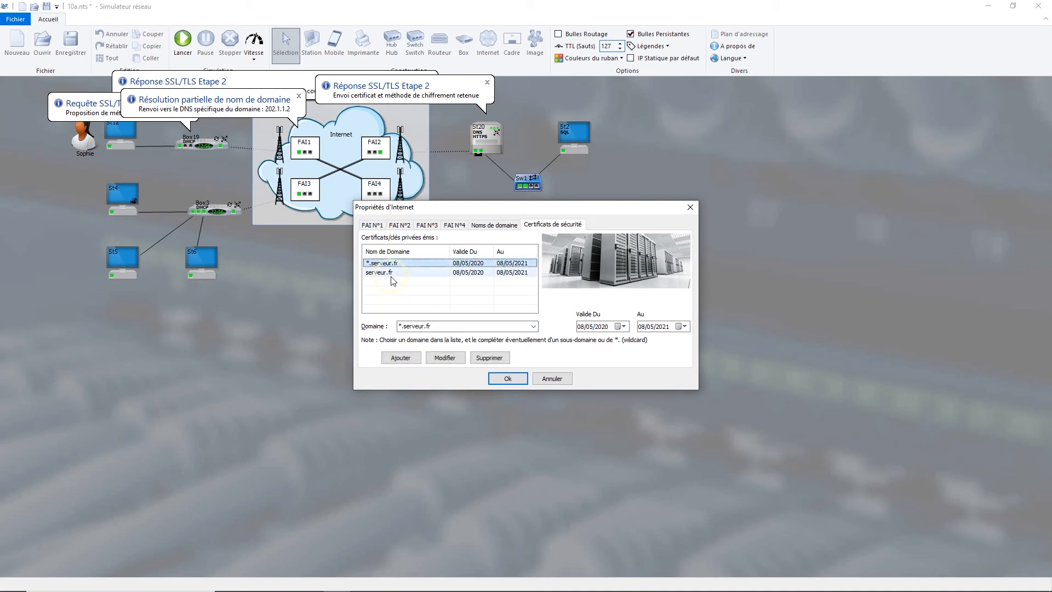
pyautogui.click(392, 274)
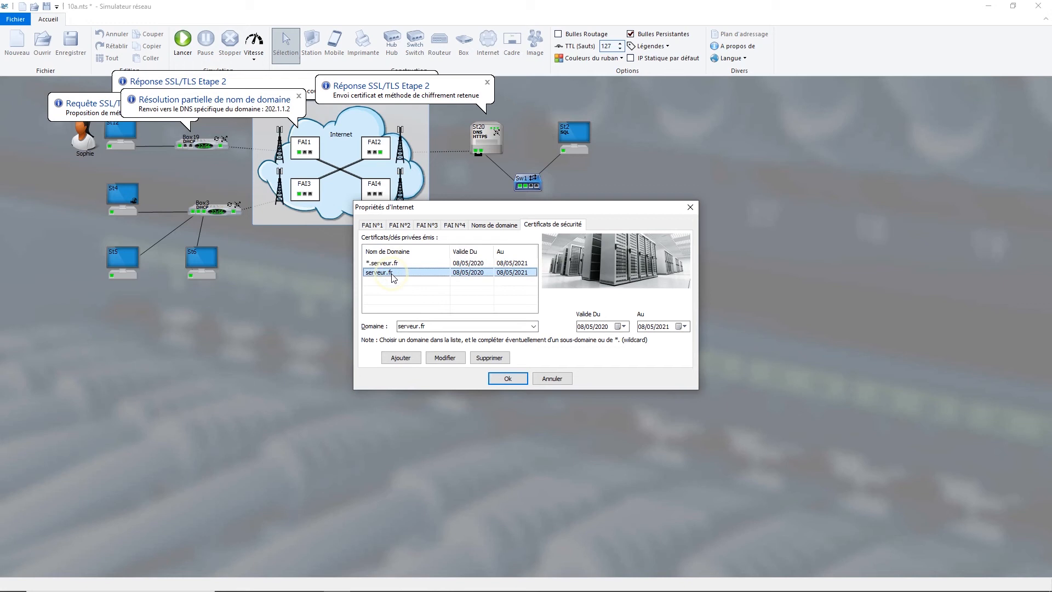
pyautogui.click(482, 361)
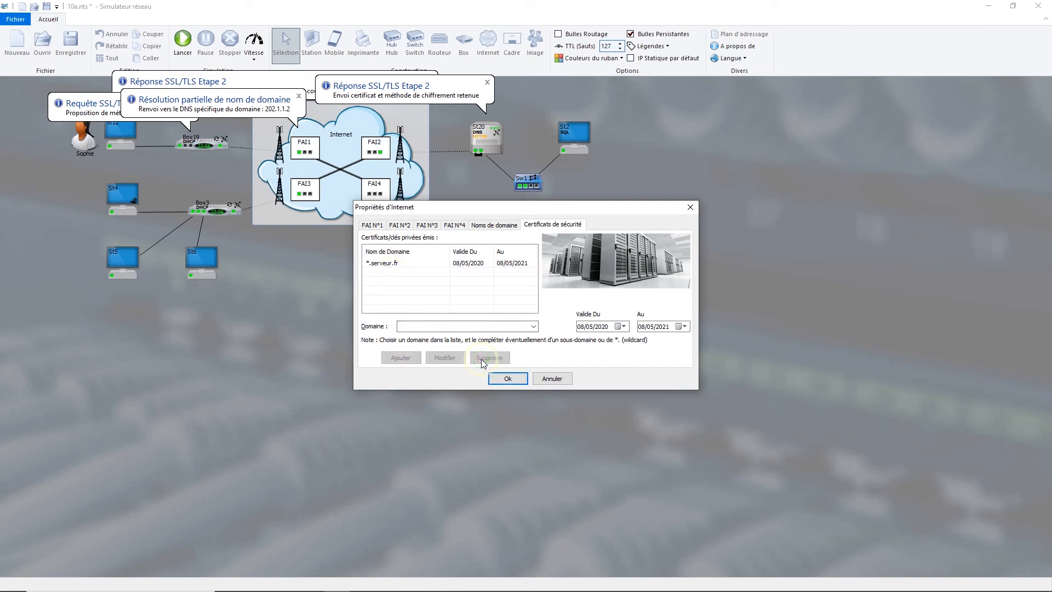
pyautogui.click(505, 382)
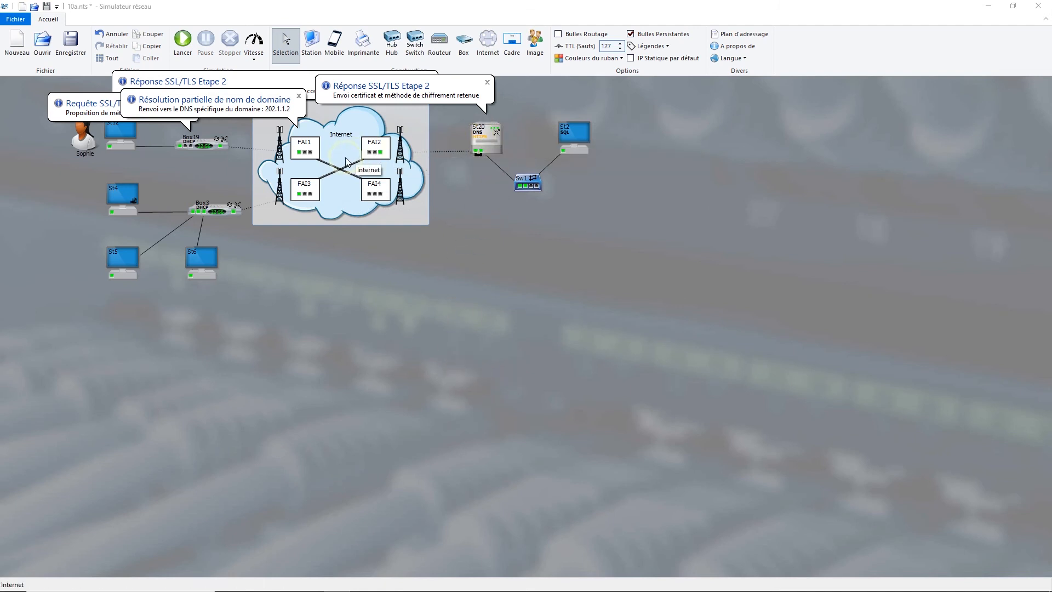
# Step: Assign the *.serveur.fr certificate and private key to St20's HTTPS server and save the station's properties
pyautogui.click(482, 138)
pyautogui.doubleClick(482, 138)
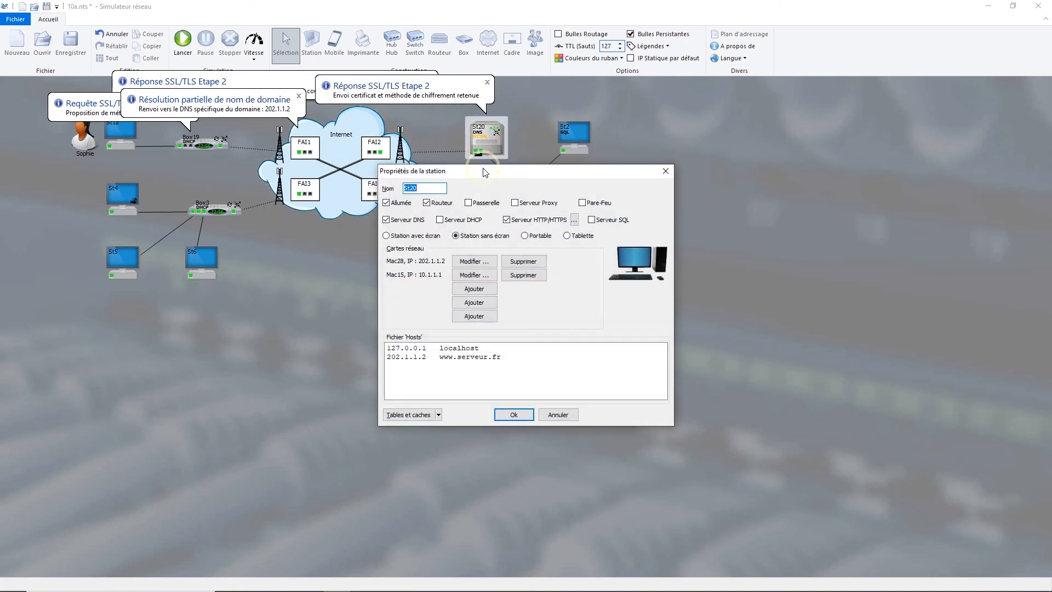
pyautogui.click(576, 220)
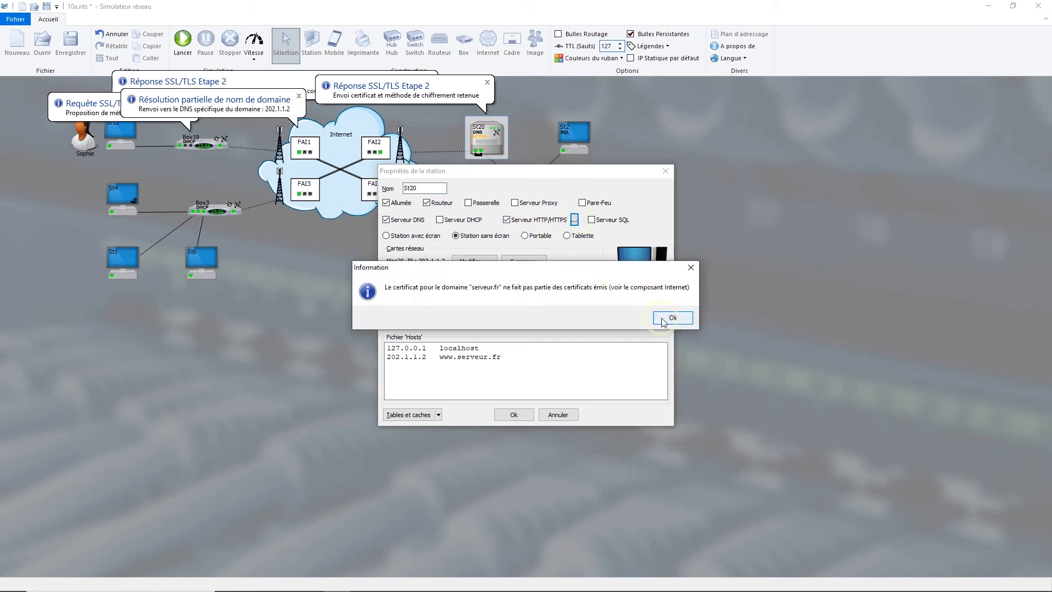
pyautogui.click(662, 319)
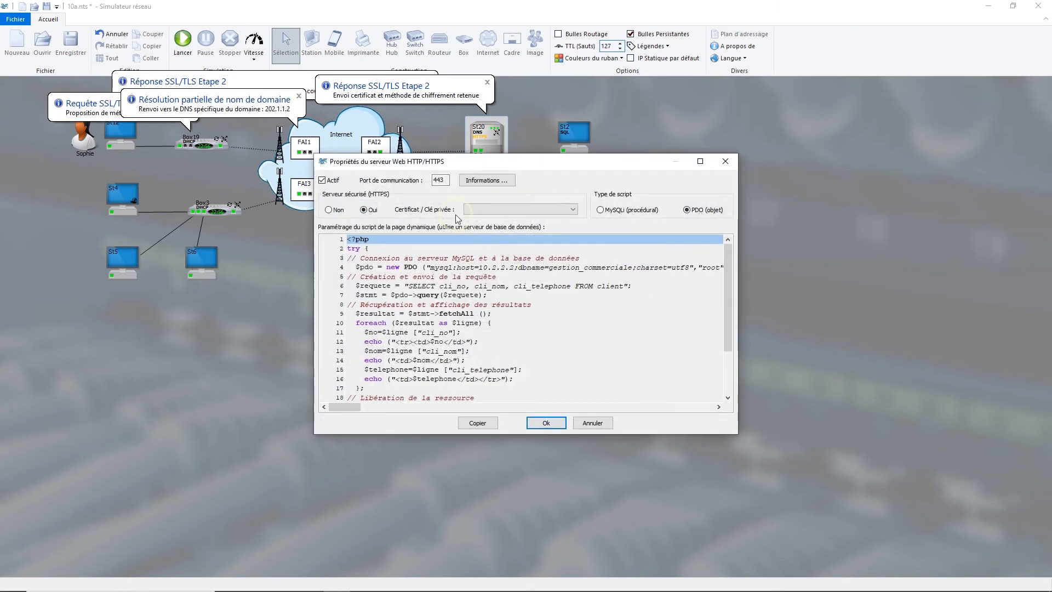
pyautogui.click(467, 210)
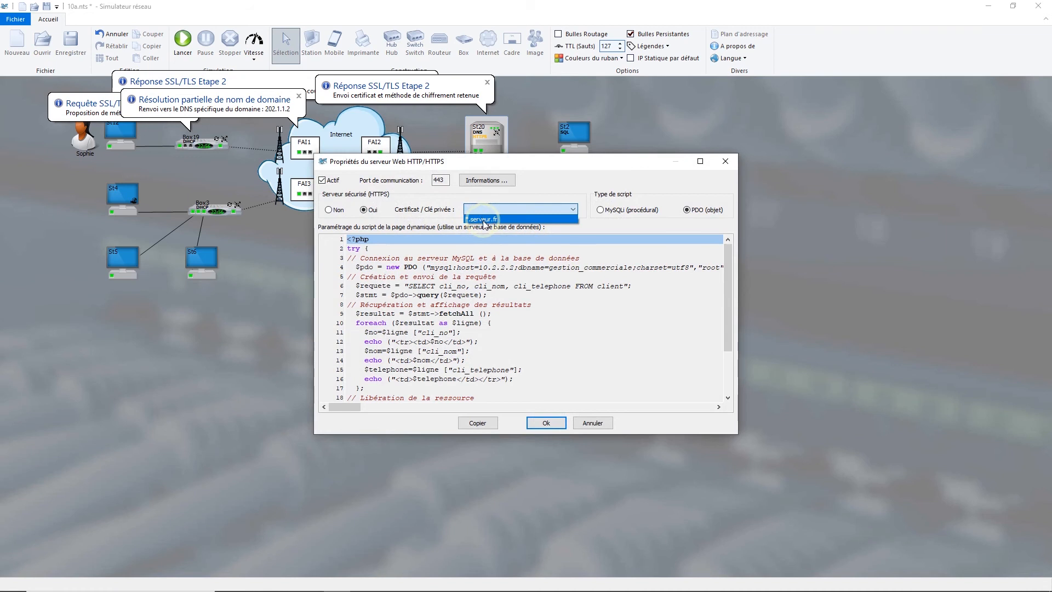
pyautogui.click(484, 221)
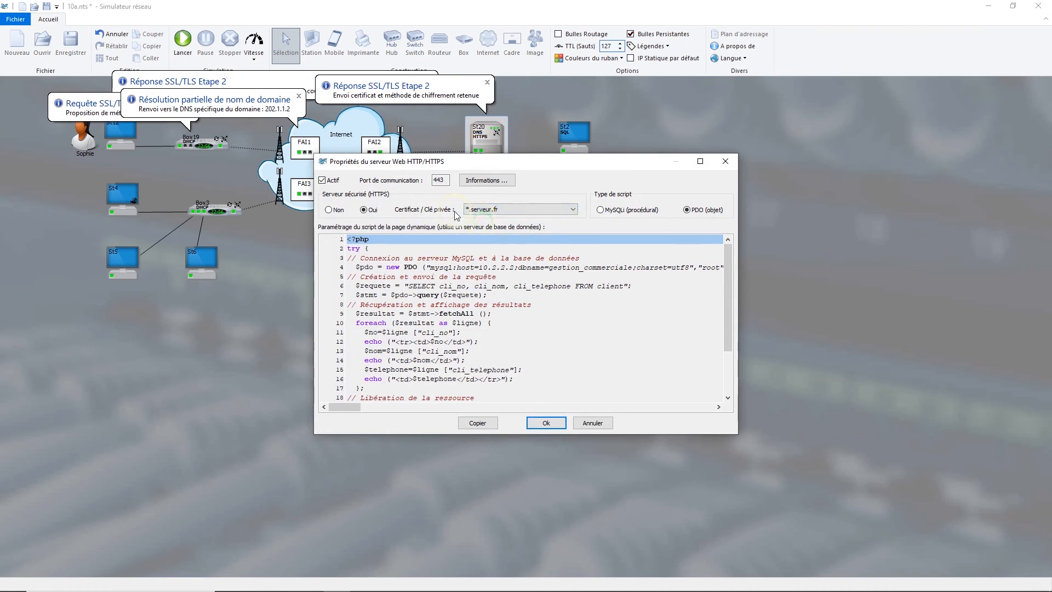
pyautogui.click(547, 432)
pyautogui.click(547, 427)
pyautogui.click(547, 424)
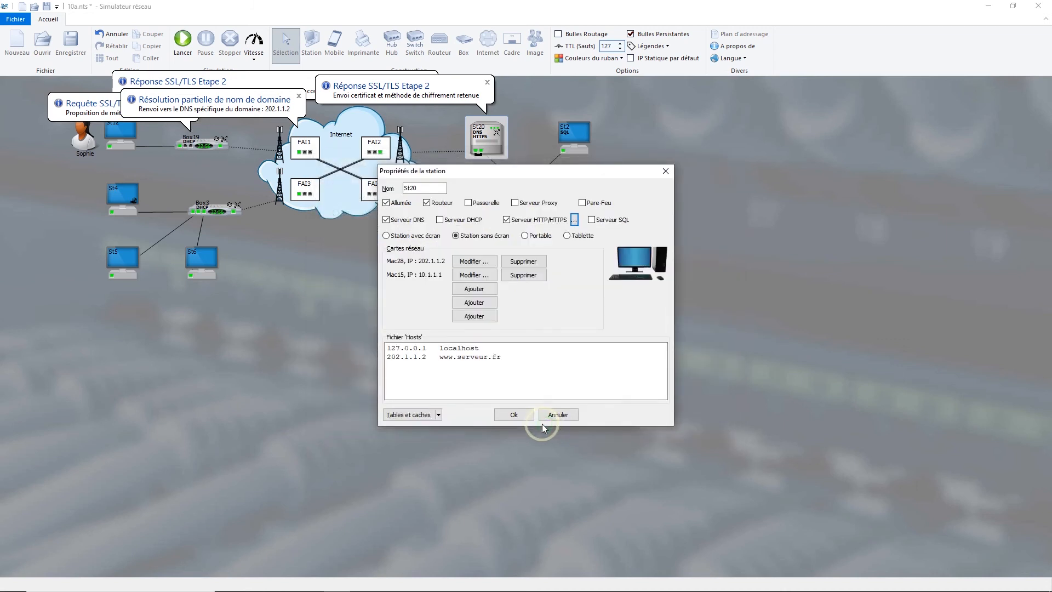
pyautogui.click(509, 416)
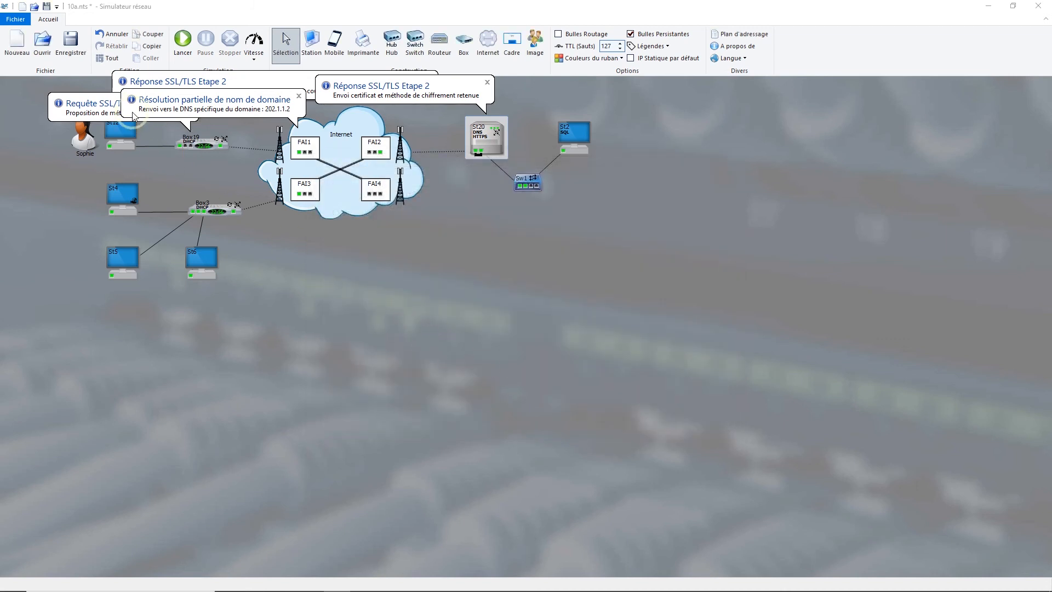
pyautogui.rightClick(129, 158)
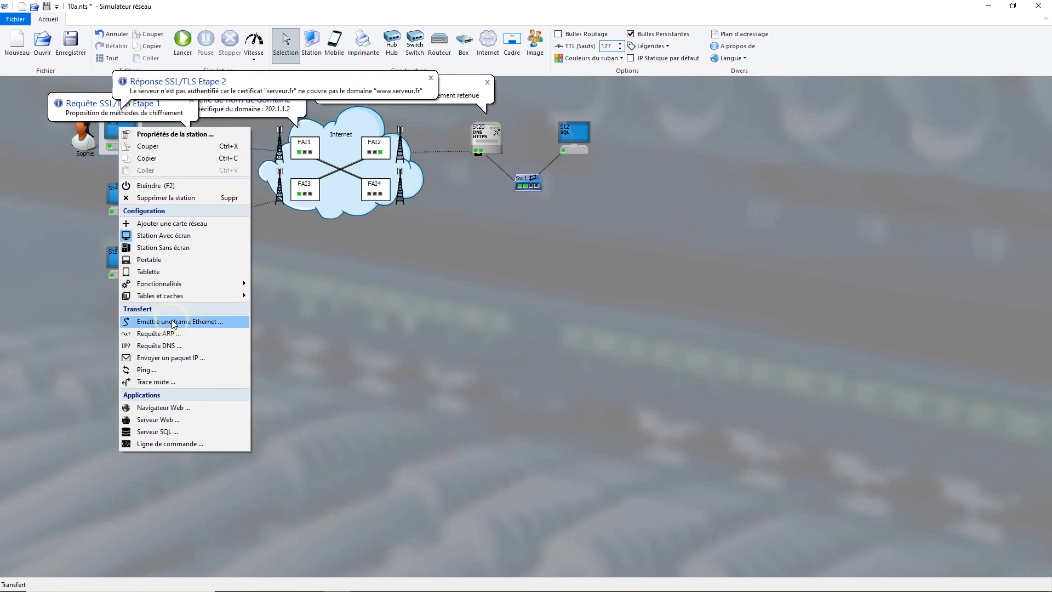
pyautogui.click(181, 407)
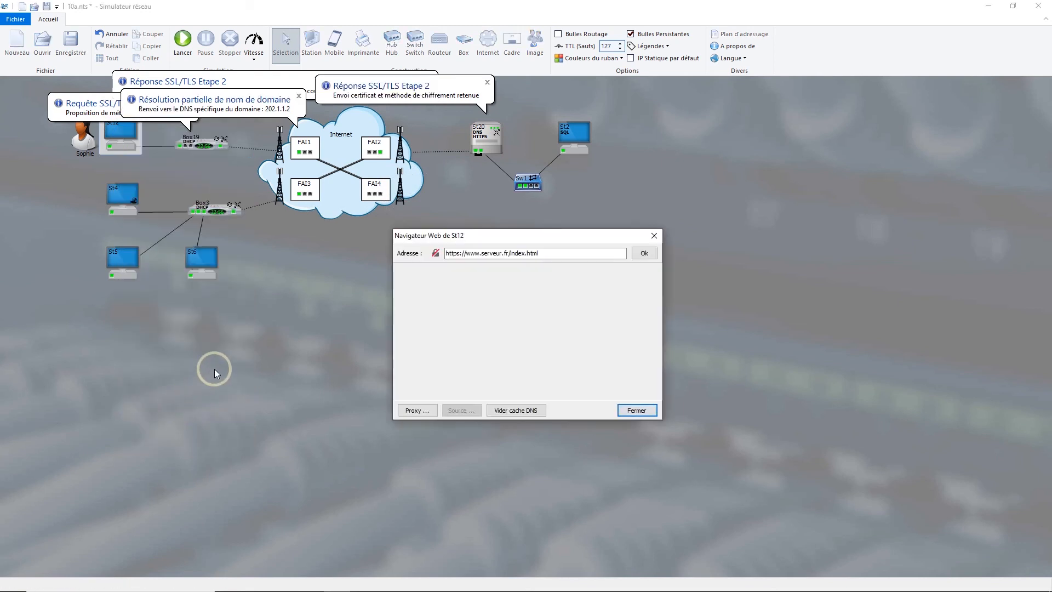
pyautogui.click(463, 253)
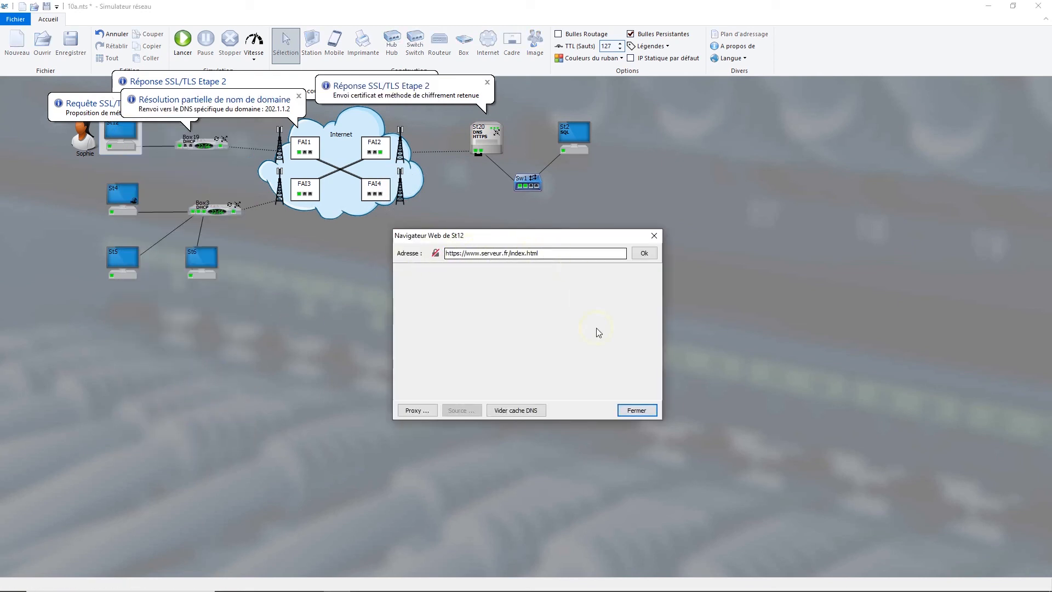
pyautogui.click(644, 254)
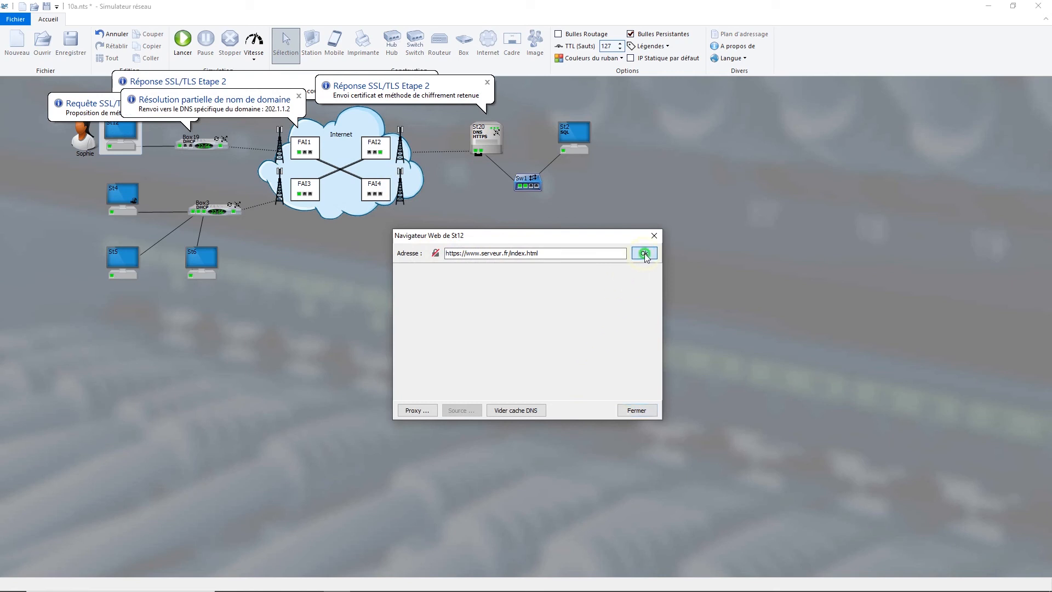
pyautogui.click(219, 255)
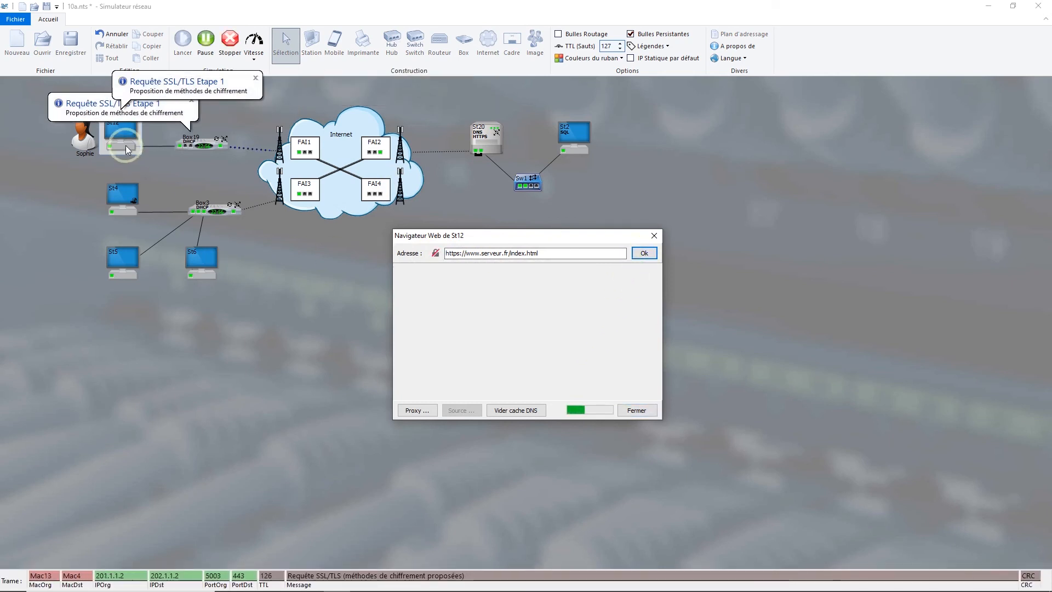
pyautogui.click(437, 173)
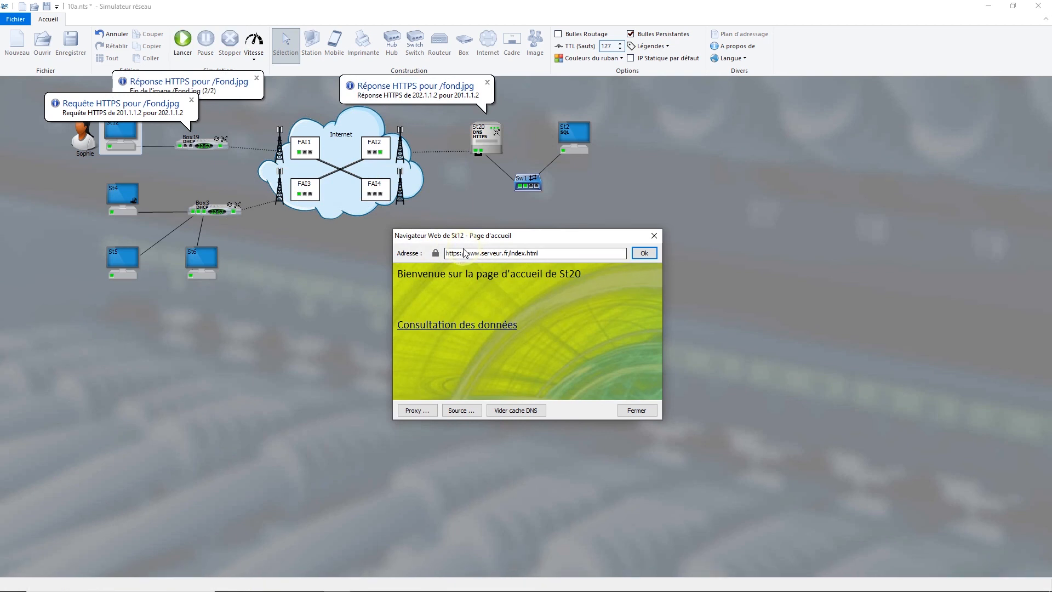
pyautogui.click(256, 47)
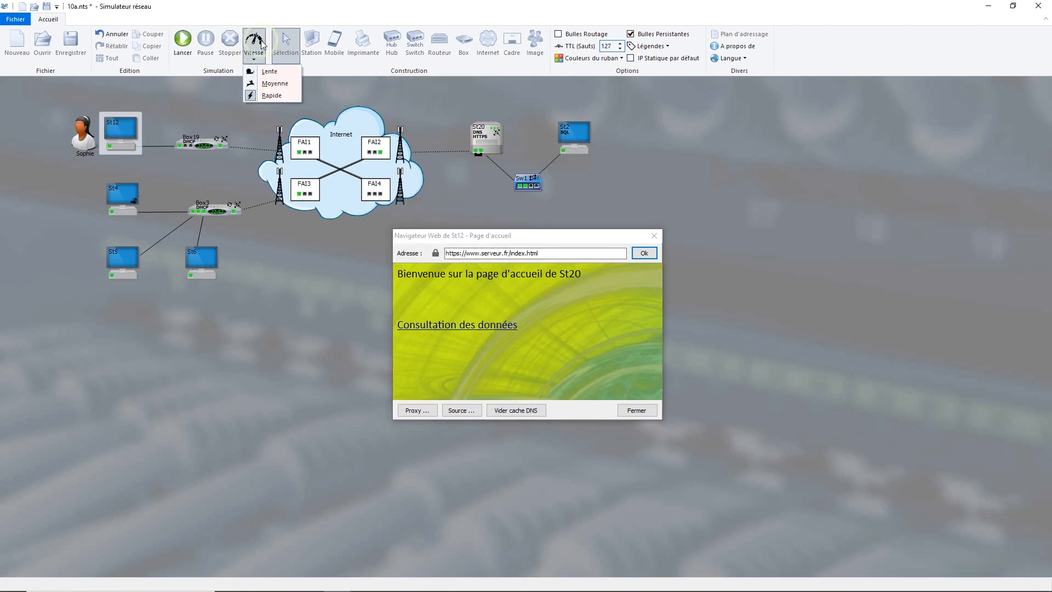
pyautogui.click(261, 84)
pyautogui.click(468, 253)
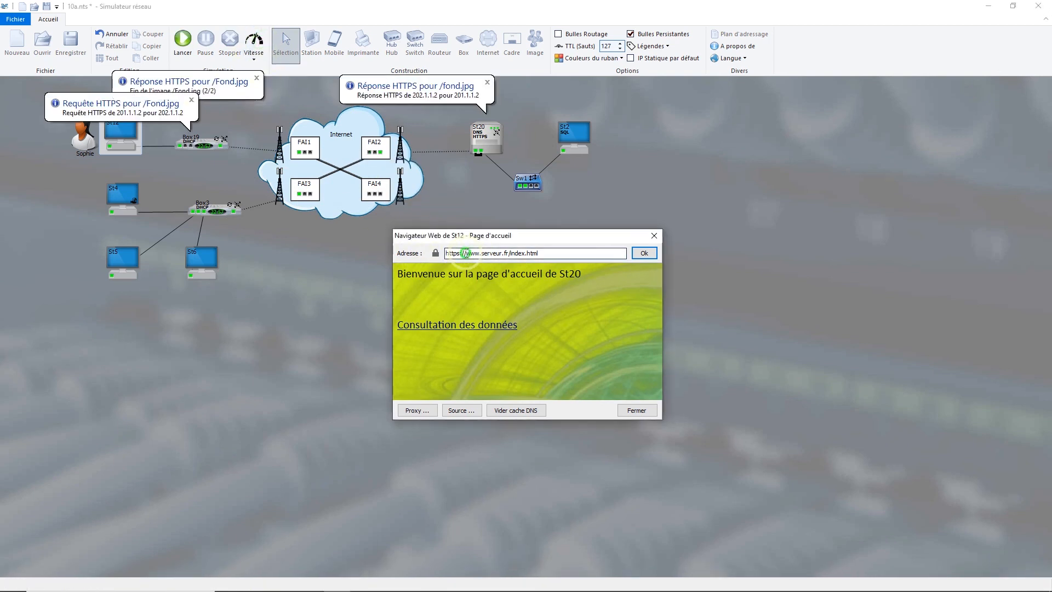
pyautogui.click(399, 318)
pyautogui.press('BackSpace')
pyautogui.press('BackSpace')
pyautogui.press('BackSpace')
pyautogui.press('BackSpace')
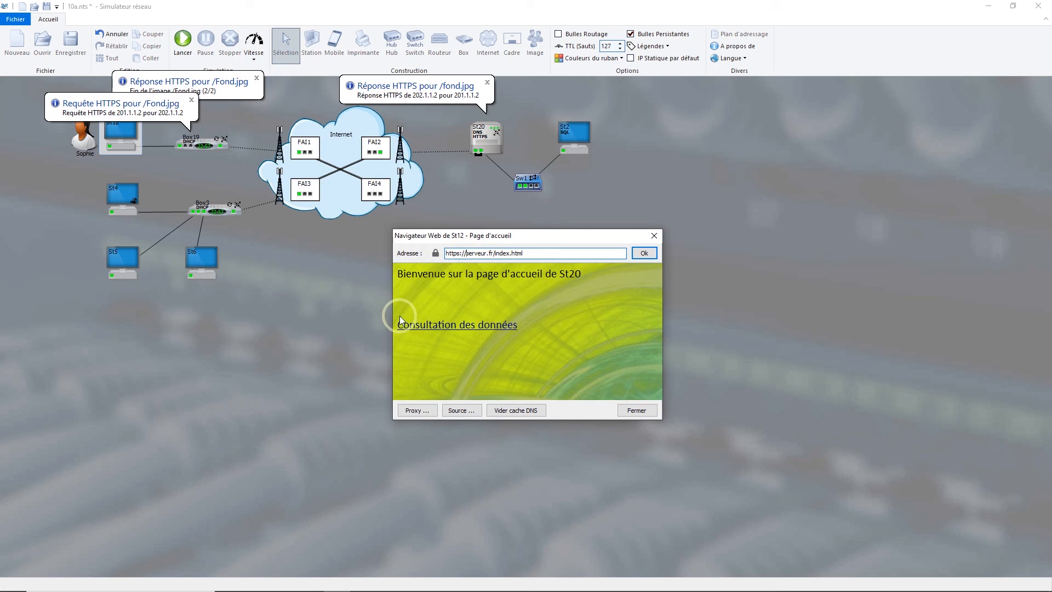
pyautogui.press('Return')
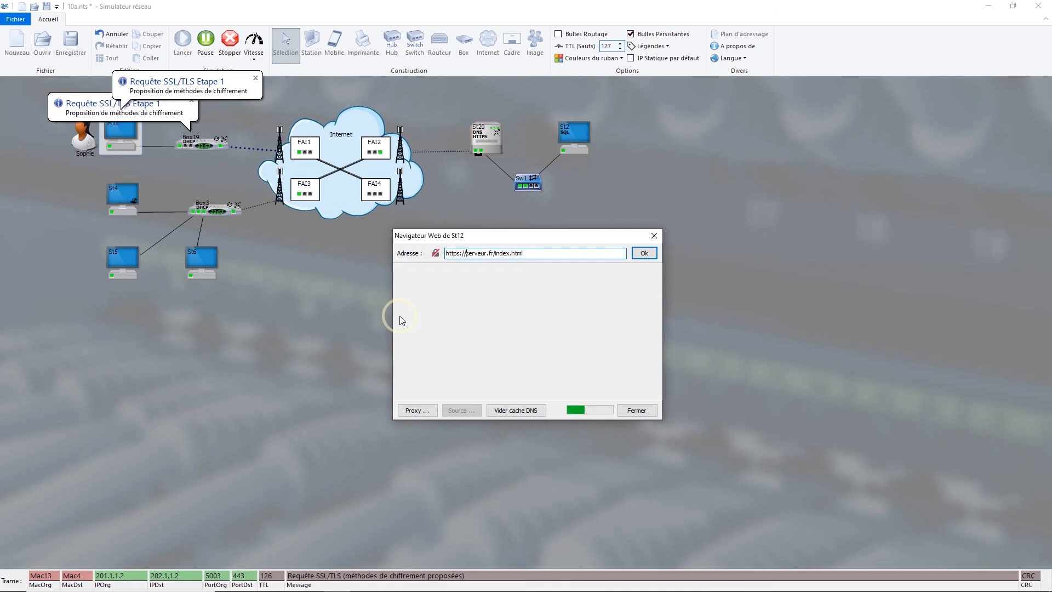